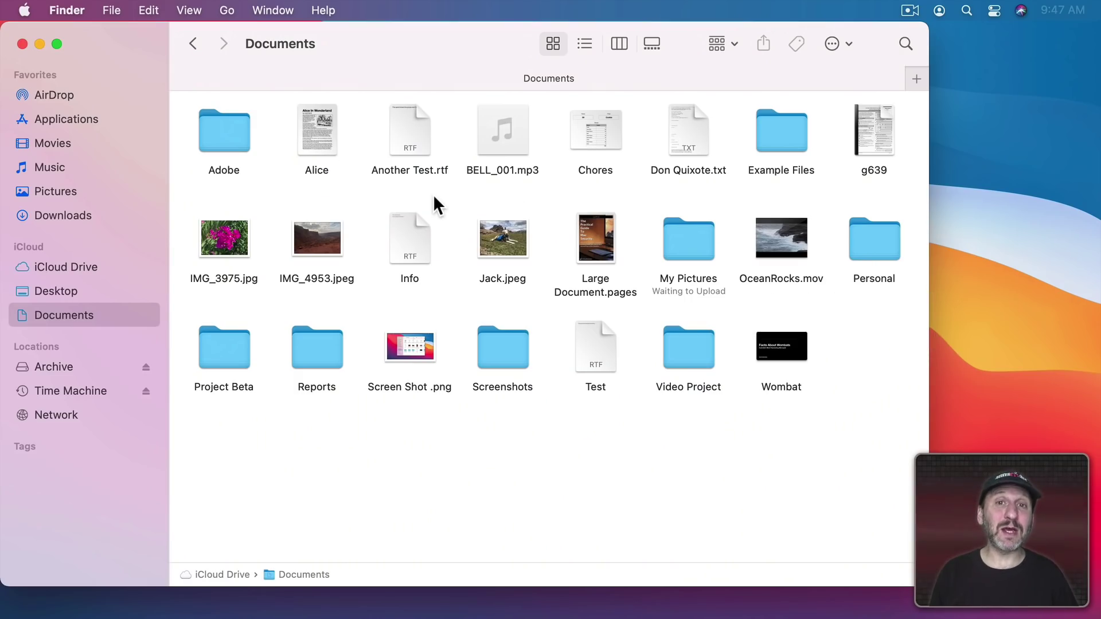
Go to the Applications folder and select Calculator in the list.
{"action": "left_click", "coordinate": [224, 11]}
{"action": "left_click", "coordinate": [248, 273]}
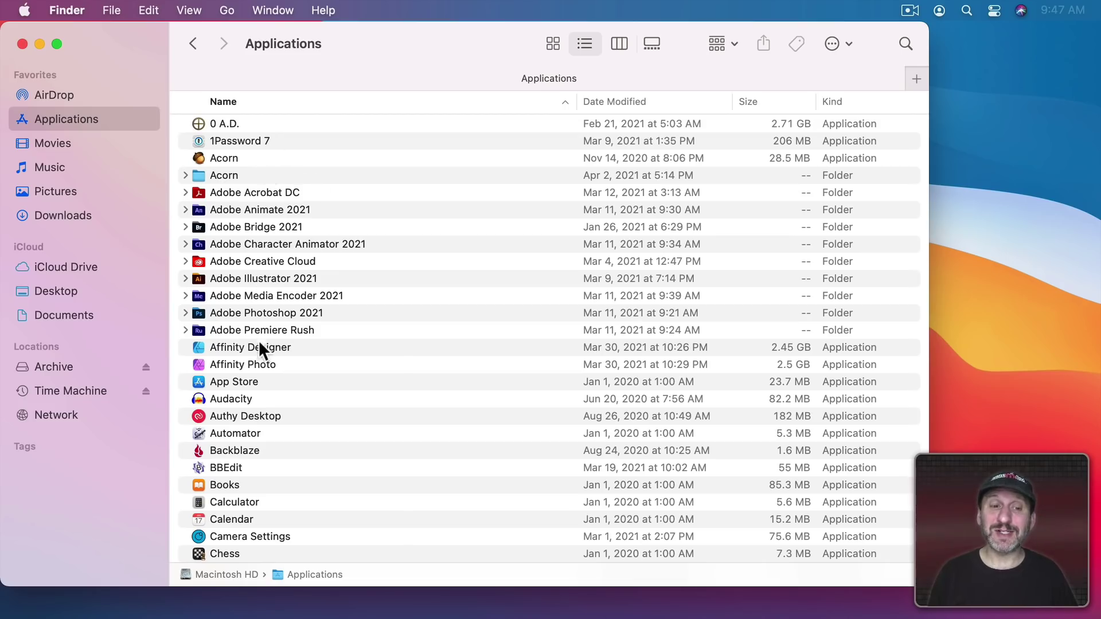
{"action": "left_click", "coordinate": [228, 502]}
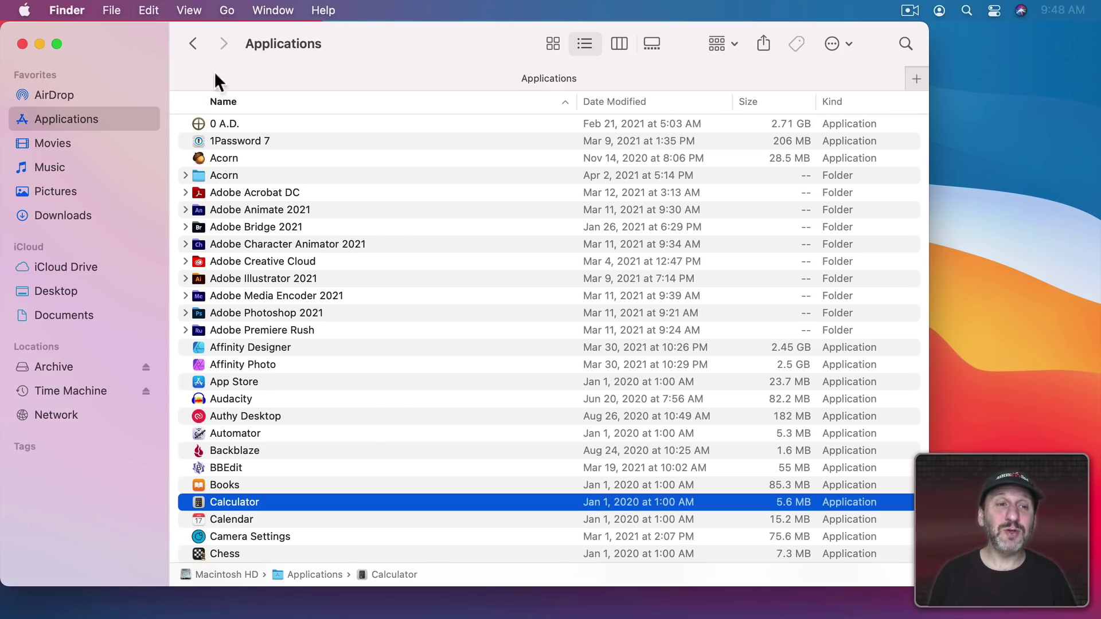
Navigate from Computer through Macintosh HD and System into System › Applications.
{"action": "left_click", "coordinate": [226, 10]}
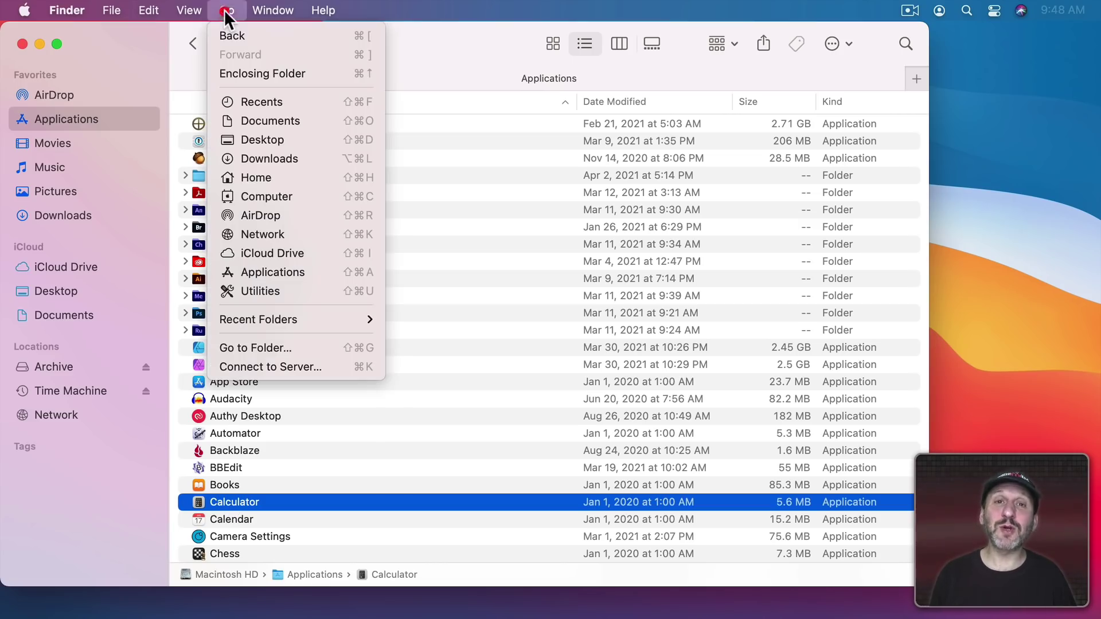
{"action": "left_click", "coordinate": [263, 188]}
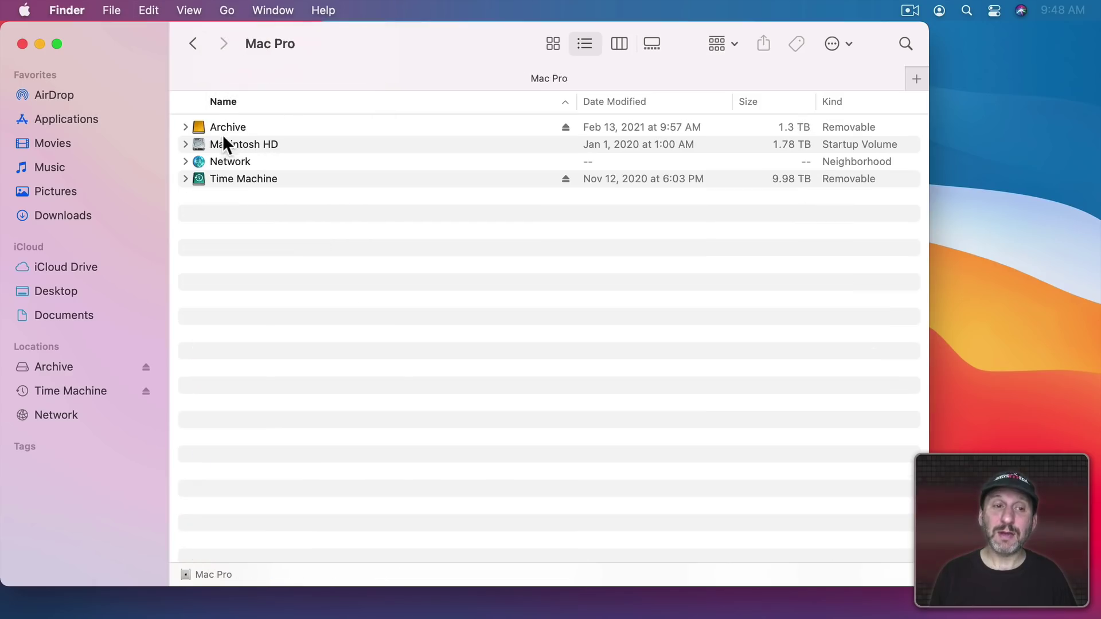
{"action": "double_click", "coordinate": [223, 147]}
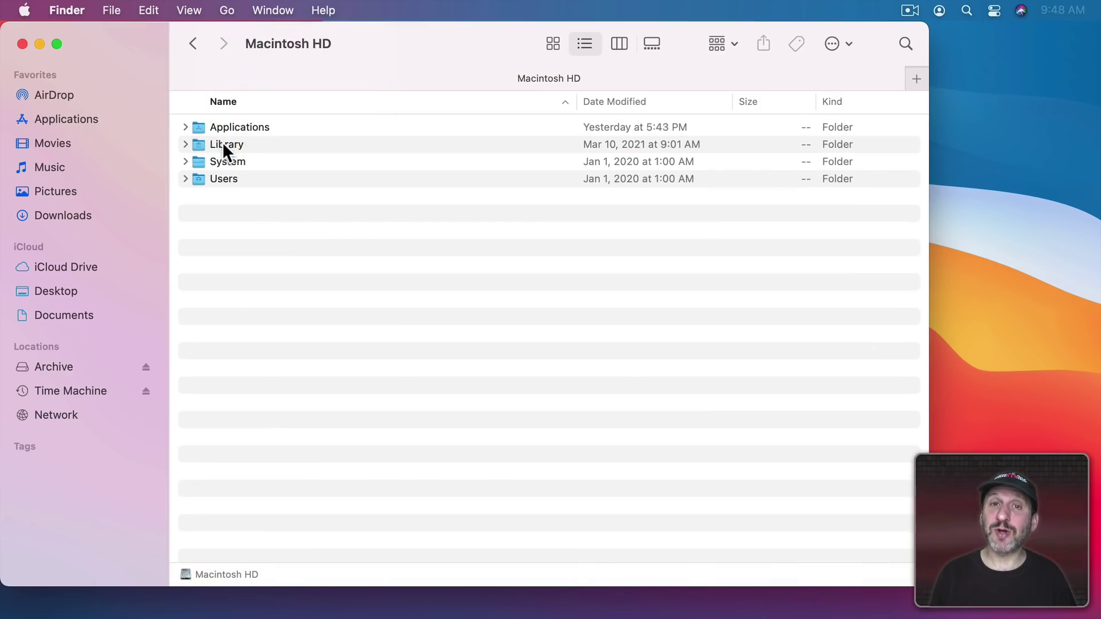
{"action": "double_click", "coordinate": [228, 160]}
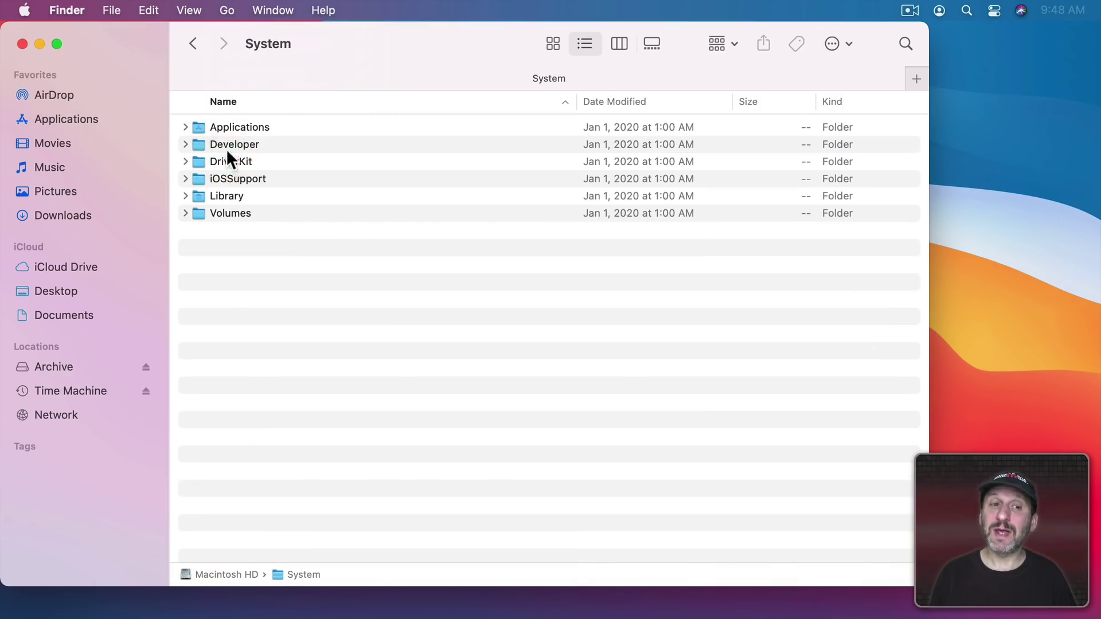
{"action": "double_click", "coordinate": [228, 129]}
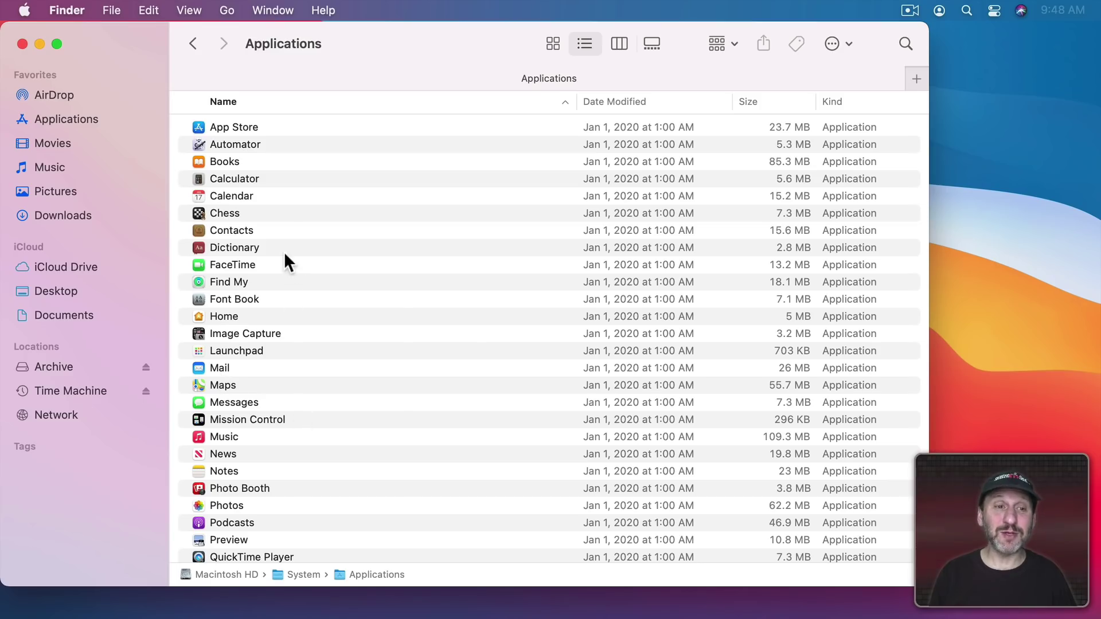
Launch Chess and move the white knight from b1 to c3.
{"action": "left_click", "coordinate": [202, 215]}
{"action": "double_click", "coordinate": [202, 215]}
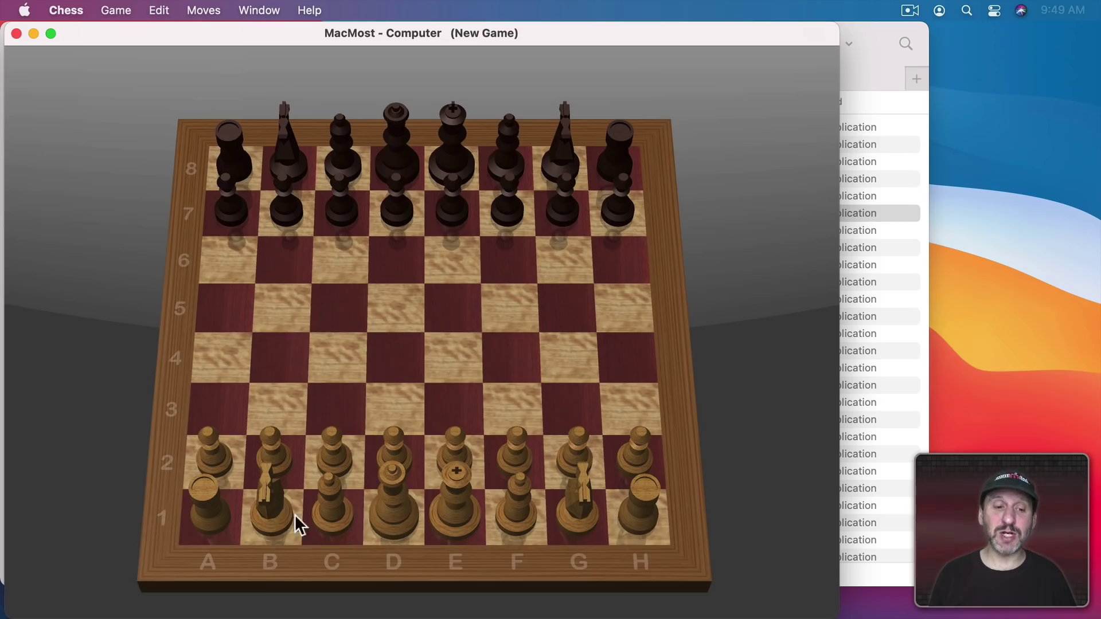
{"action": "left_click_drag", "start_coordinate": [280, 494], "coordinate": [342, 407]}
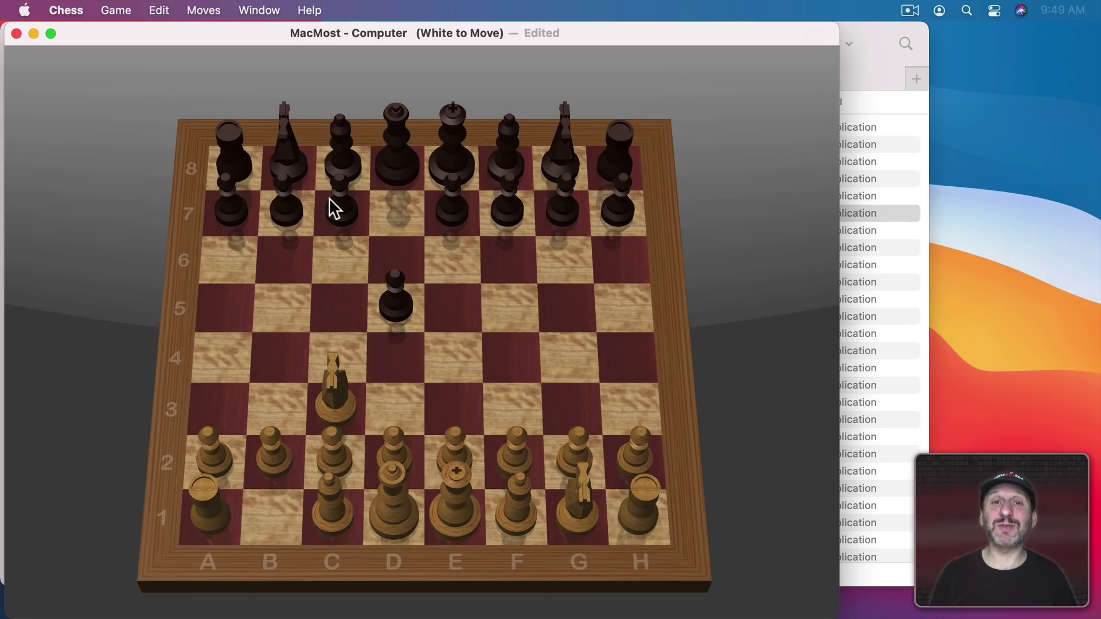
In Chess Preferences keep Wood board and pieces, and set strength to 32 seconds per move.
{"action": "left_click", "coordinate": [203, 11]}
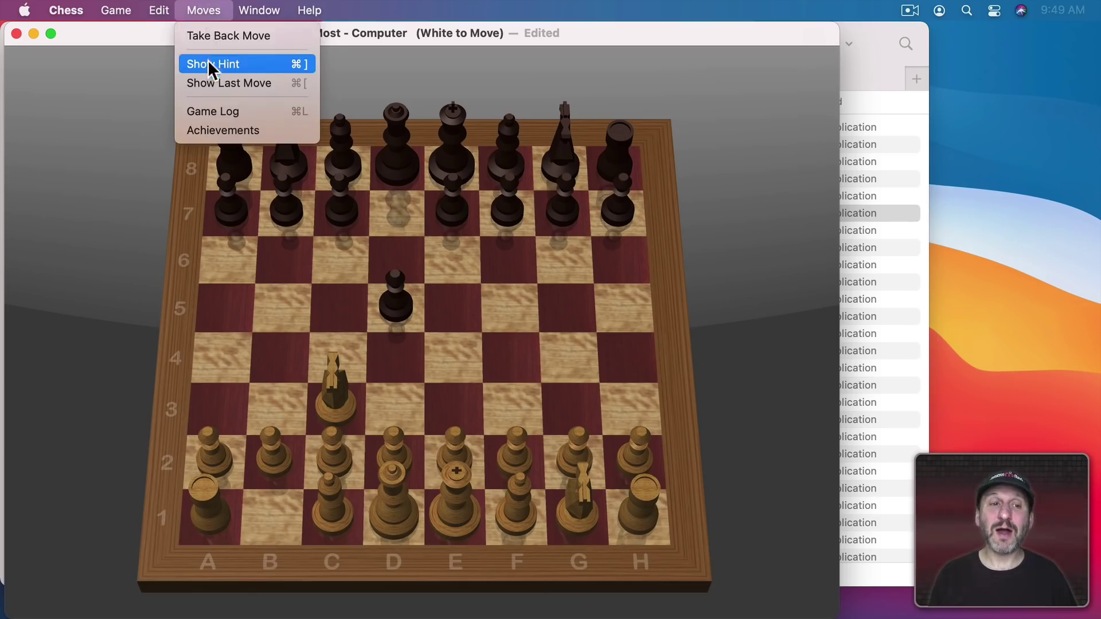
{"action": "mouse_move", "coordinate": [167, 8]}
{"action": "mouse_move", "coordinate": [65, 11]}
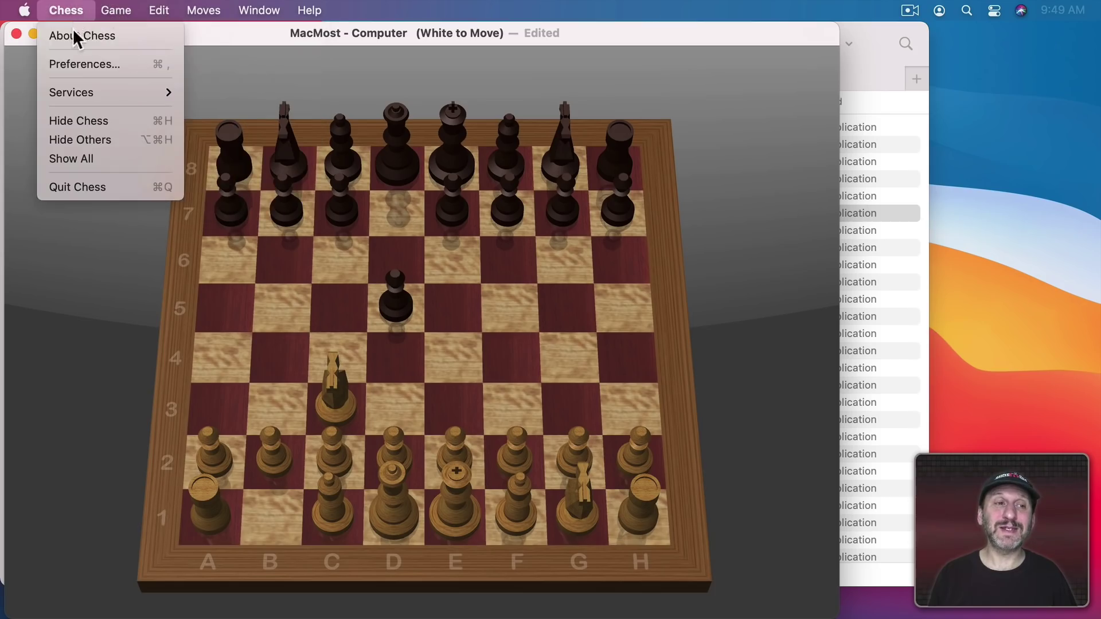
{"action": "left_click", "coordinate": [77, 66]}
{"action": "left_click", "coordinate": [312, 243]}
{"action": "left_click", "coordinate": [345, 223]}
{"action": "left_click", "coordinate": [338, 269]}
{"action": "left_click", "coordinate": [429, 246]}
{"action": "mouse_move", "coordinate": [209, 351]}
{"action": "left_mouse_down"}
{"action": "mouse_move", "coordinate": [344, 360]}
{"action": "mouse_move", "coordinate": [202, 357]}
{"action": "left_mouse_up"}
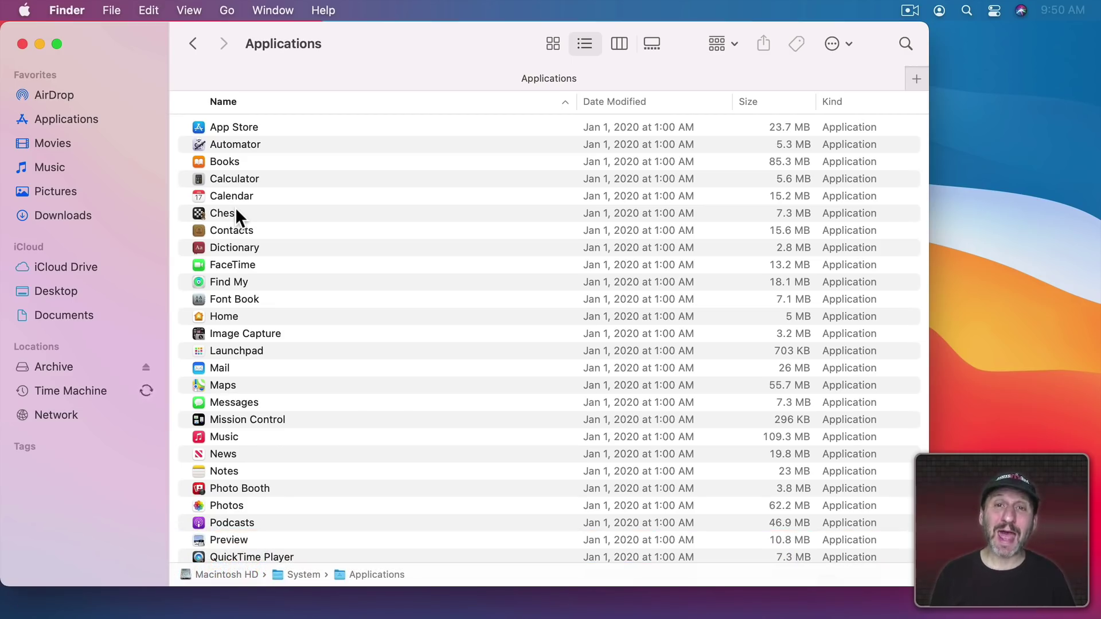
Look up 'clever' in Dictionary, Thesaurus and Apple, then 'ipad' on Wikipedia.
{"action": "left_click", "coordinate": [217, 247]}
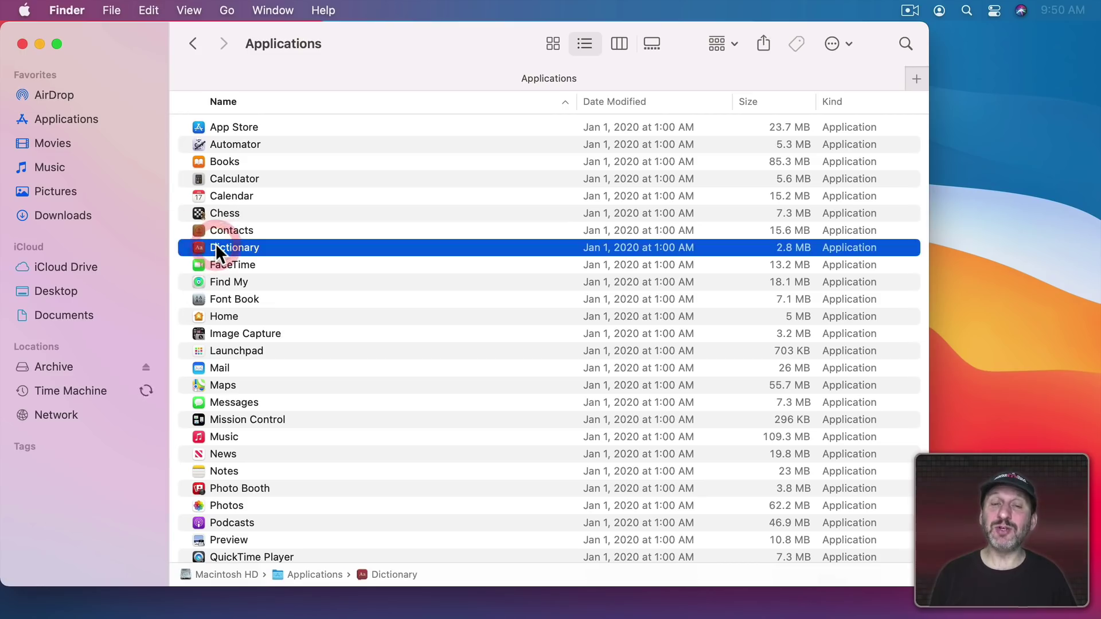
{"action": "double_click", "coordinate": [217, 246]}
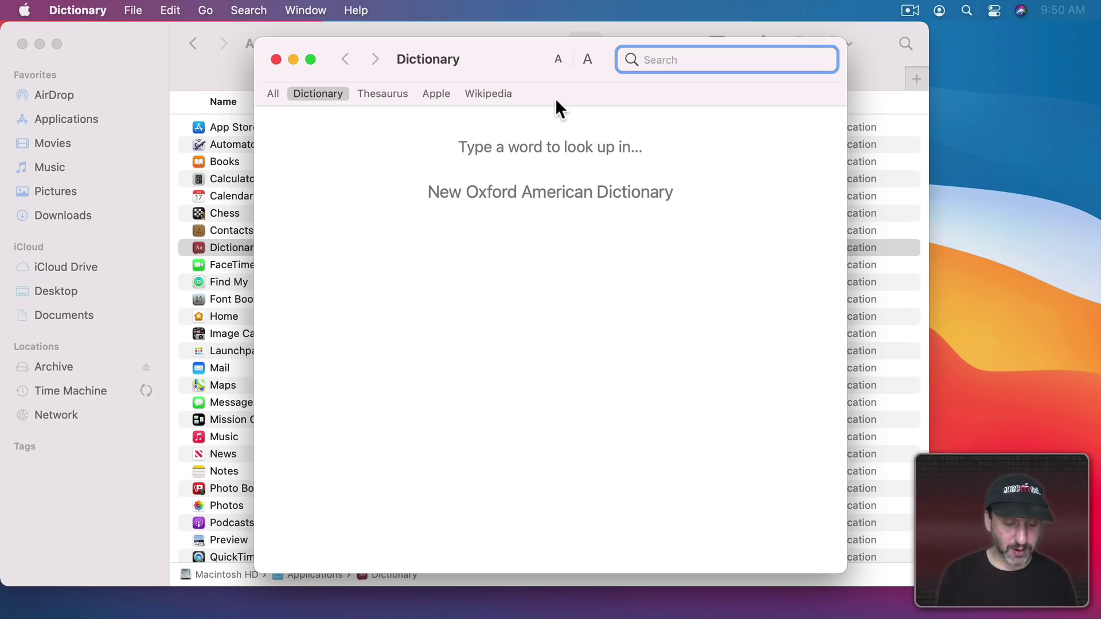
{"action": "type", "text": "clever"}
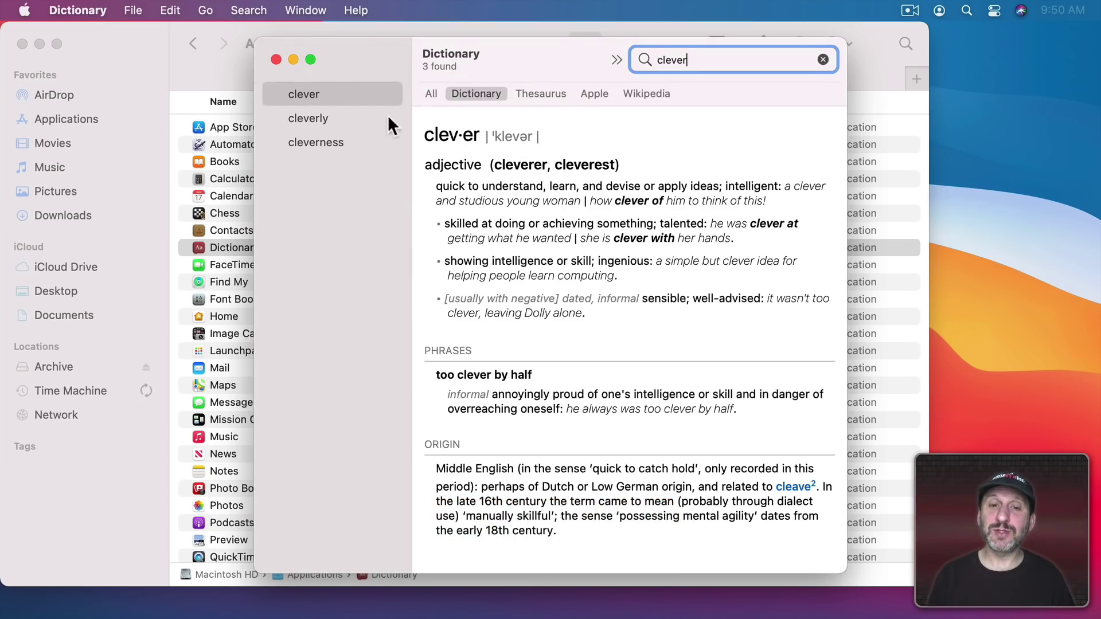
{"action": "scroll", "coordinate": [517, 467], "scroll_direction": "down", "scroll_amount": 1}
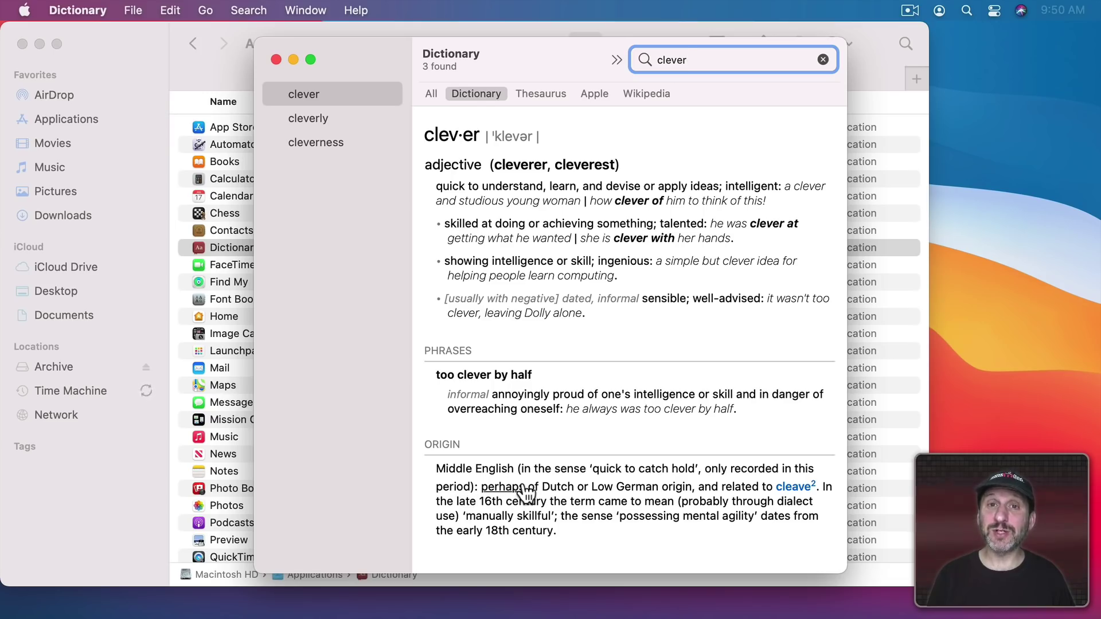
{"action": "left_click", "coordinate": [541, 94]}
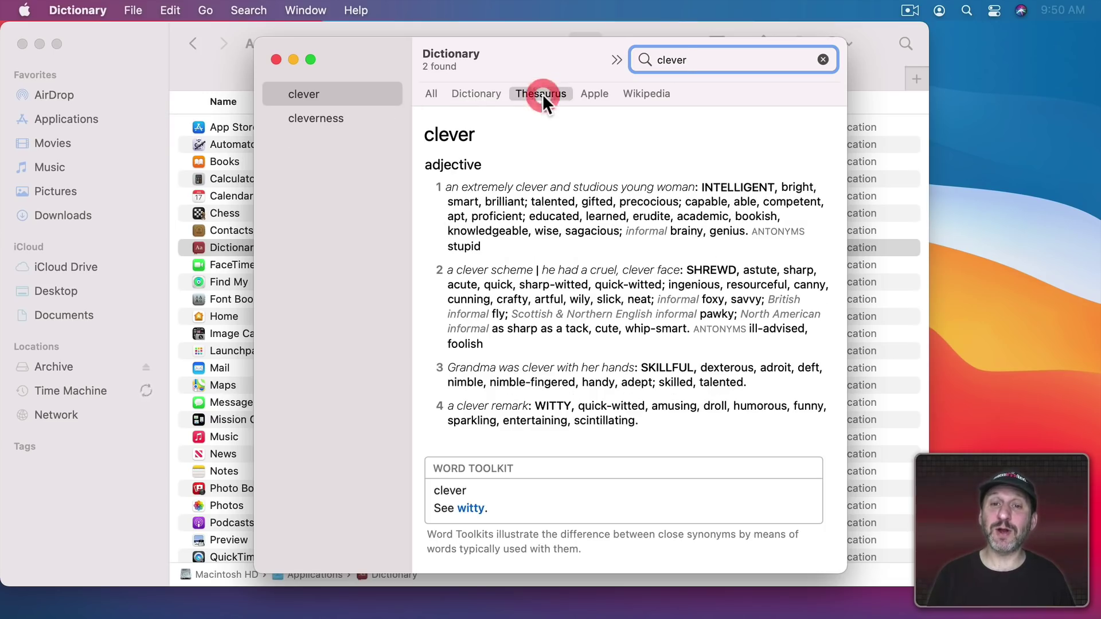
{"action": "left_click", "coordinate": [591, 94]}
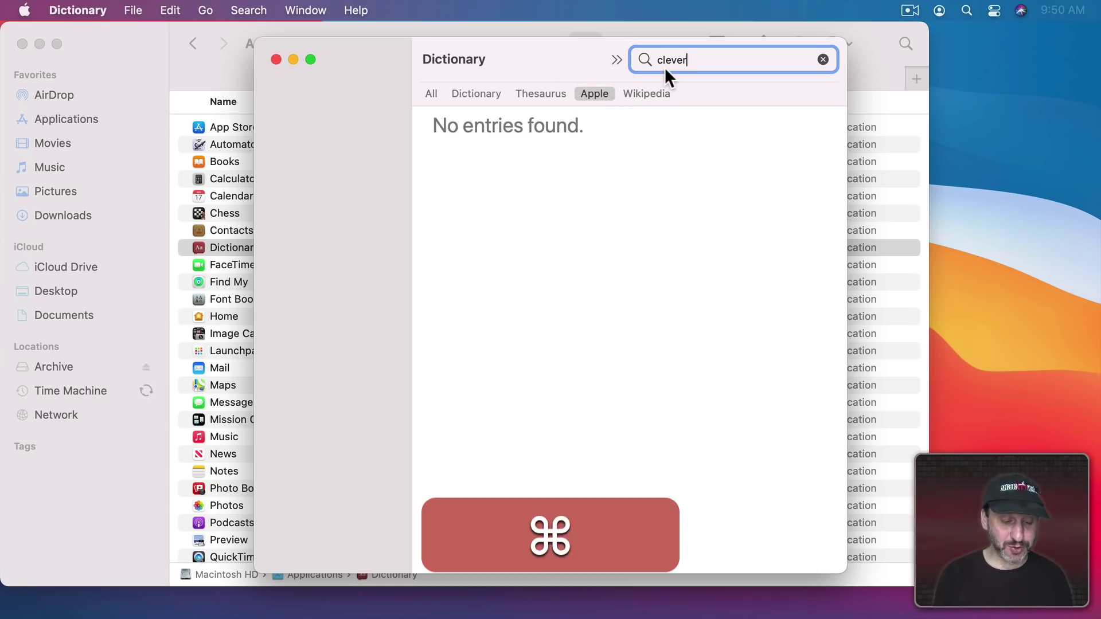
{"action": "key", "text": "super+a"}
{"action": "type", "text": "ipad"}
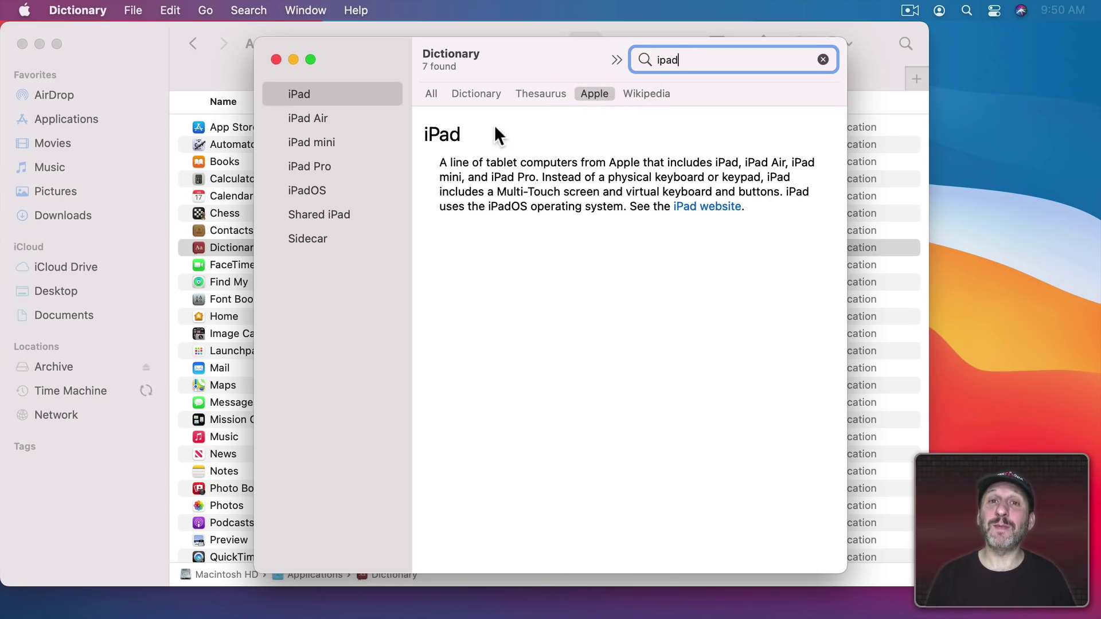
{"action": "left_click", "coordinate": [642, 93]}
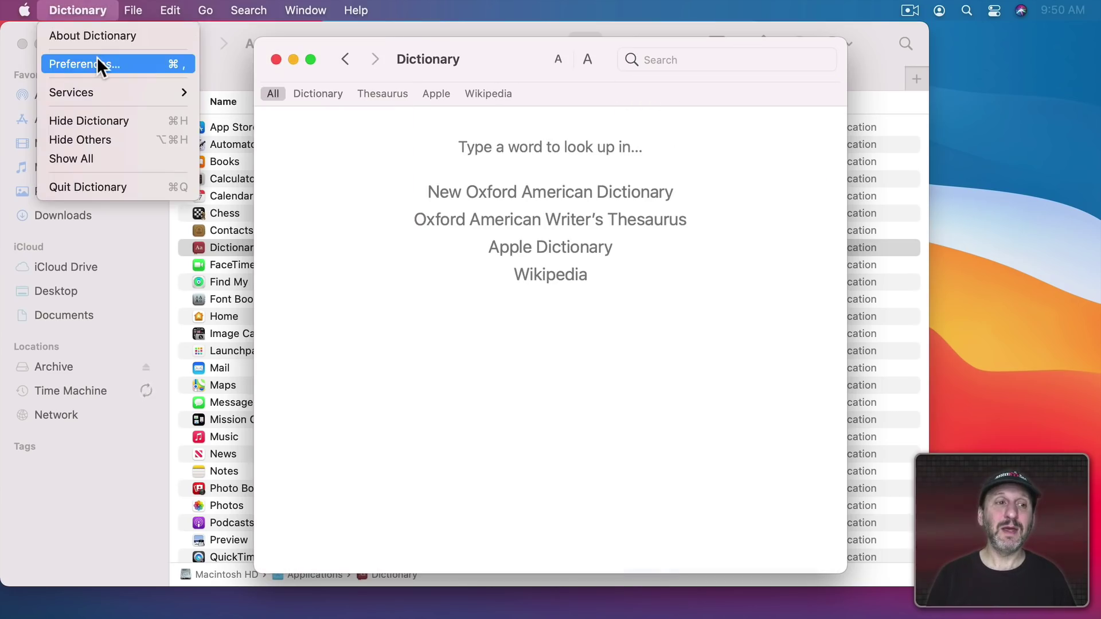
Check Dictionary preferences, then view the New Oxford American Dictionary's front and back matter.
{"action": "left_click", "coordinate": [97, 60]}
{"action": "scroll", "coordinate": [476, 250], "scroll_direction": "down", "scroll_amount": 10}
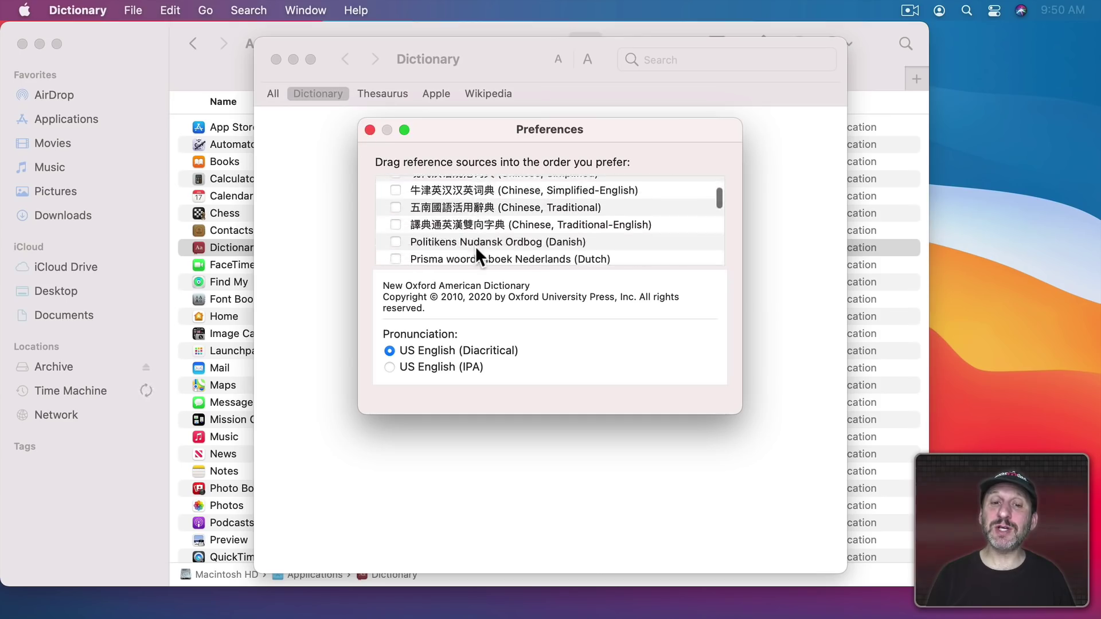
{"action": "scroll", "coordinate": [475, 246], "scroll_direction": "up", "scroll_amount": 10}
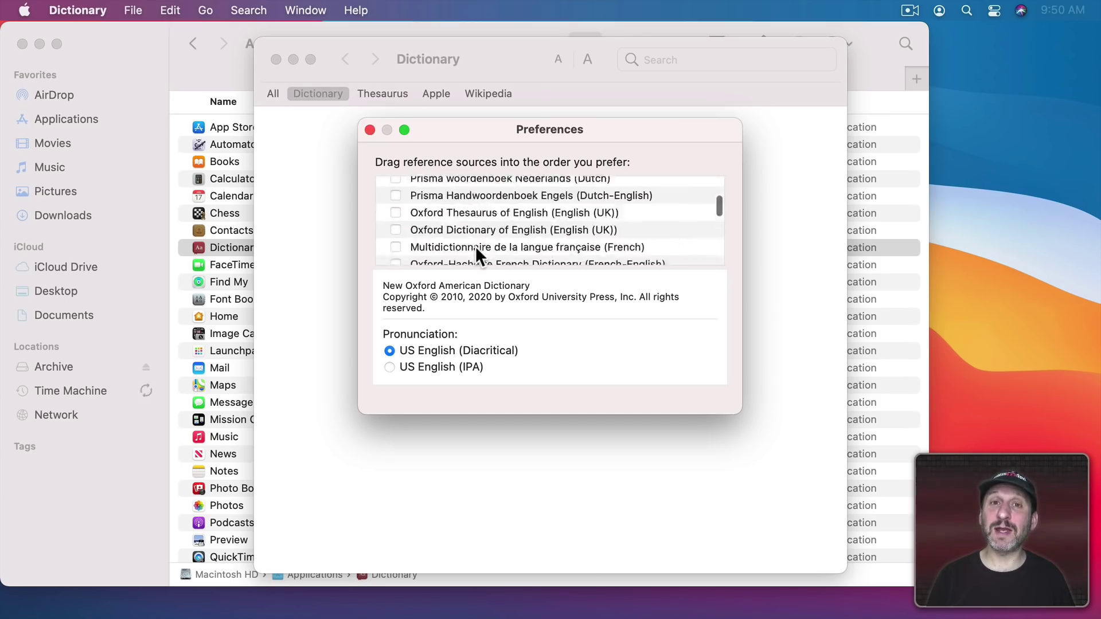
{"action": "key", "text": "super+w"}
{"action": "left_click", "coordinate": [205, 10]}
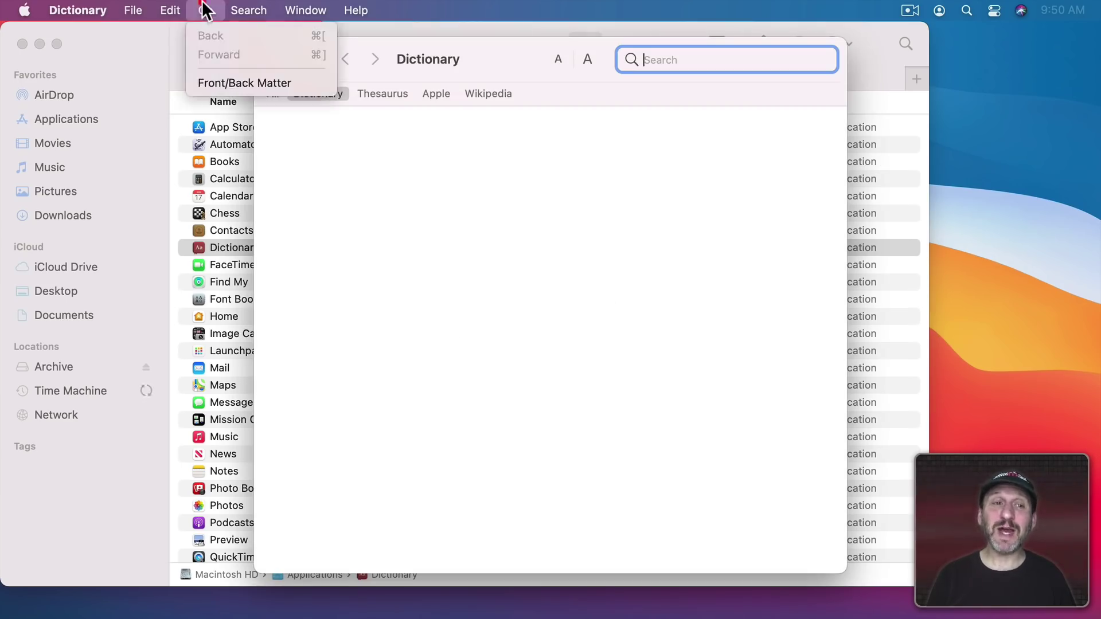
{"action": "left_click", "coordinate": [226, 83]}
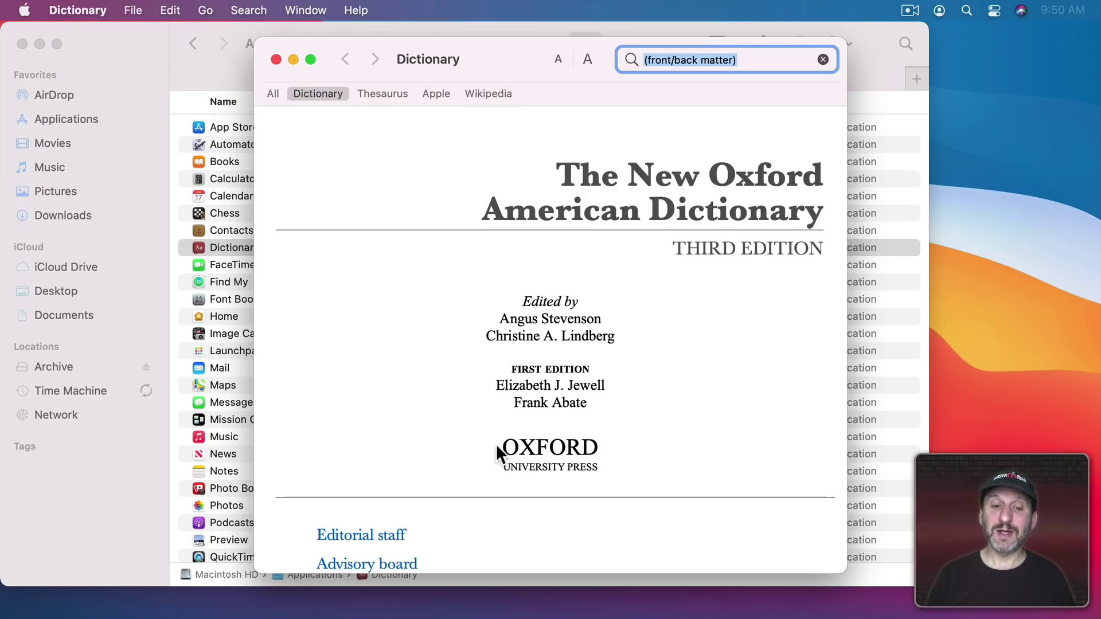
{"action": "scroll", "coordinate": [497, 444], "scroll_direction": "down", "scroll_amount": 15}
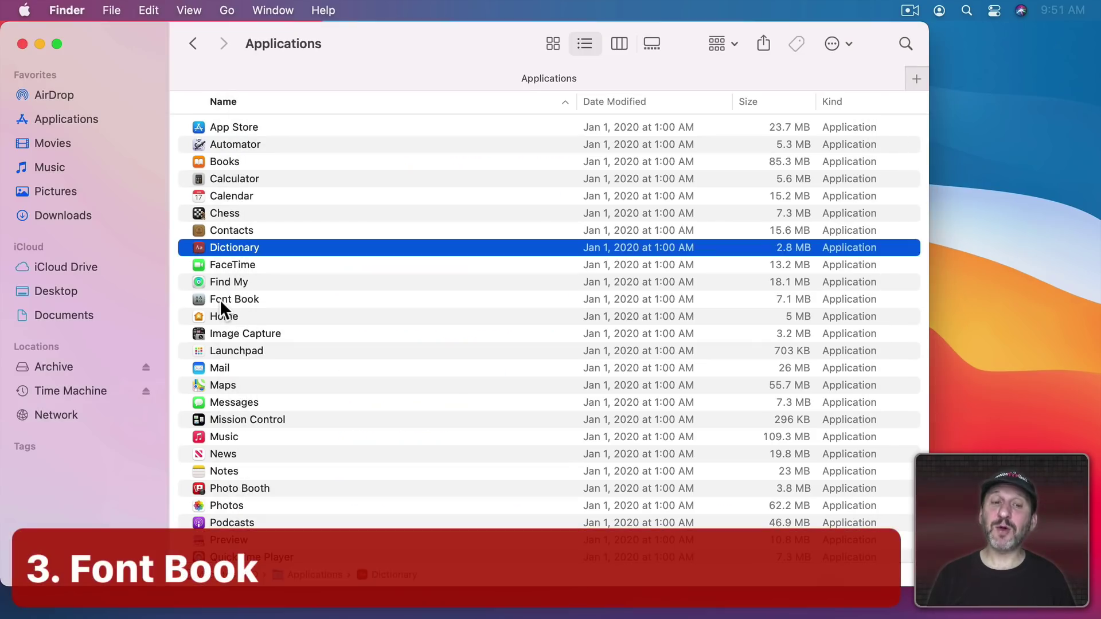
Launch Font Book and show Andale Mono's characters as a grid from All Fonts.
{"action": "double_click", "coordinate": [220, 301]}
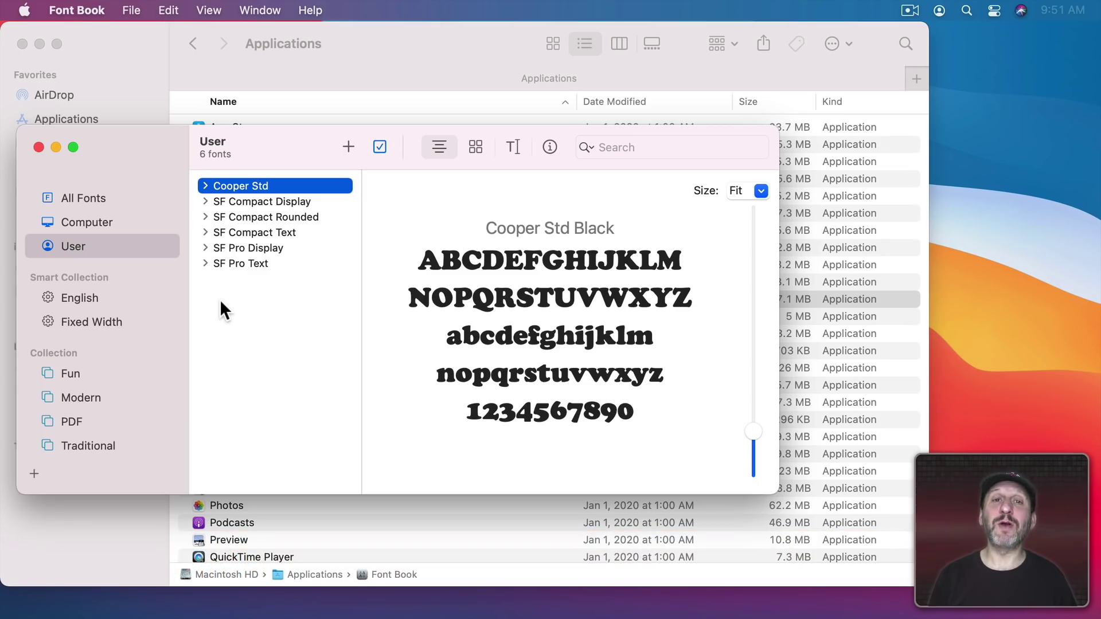
{"action": "left_click", "coordinate": [94, 198]}
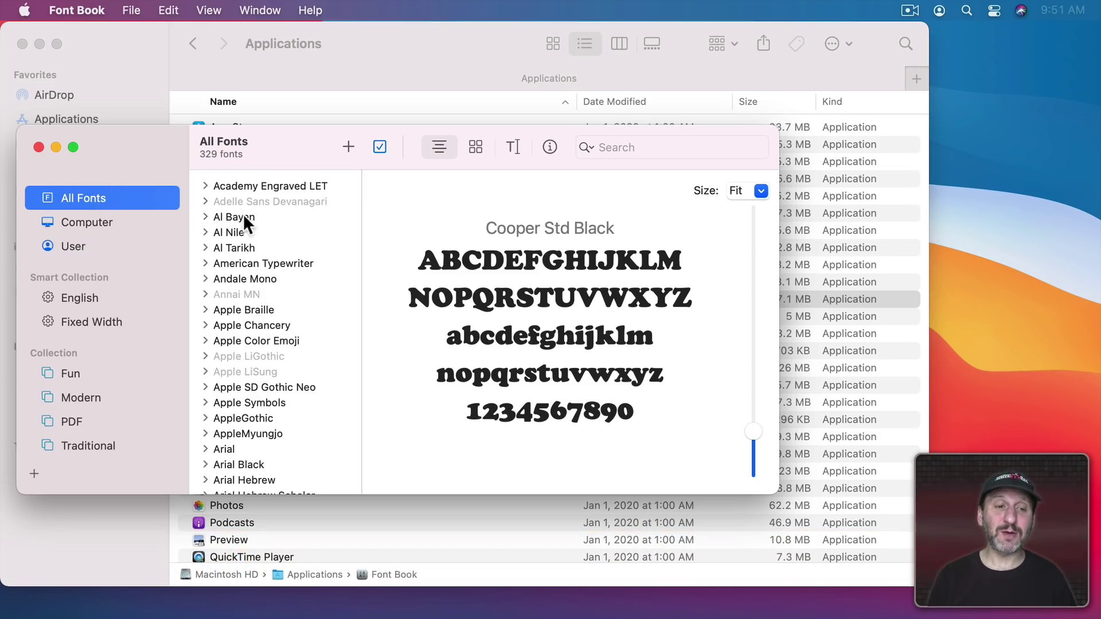
{"action": "scroll", "coordinate": [252, 328], "scroll_direction": "down", "scroll_amount": 10}
{"action": "scroll", "coordinate": [252, 328], "scroll_direction": "up", "scroll_amount": 10}
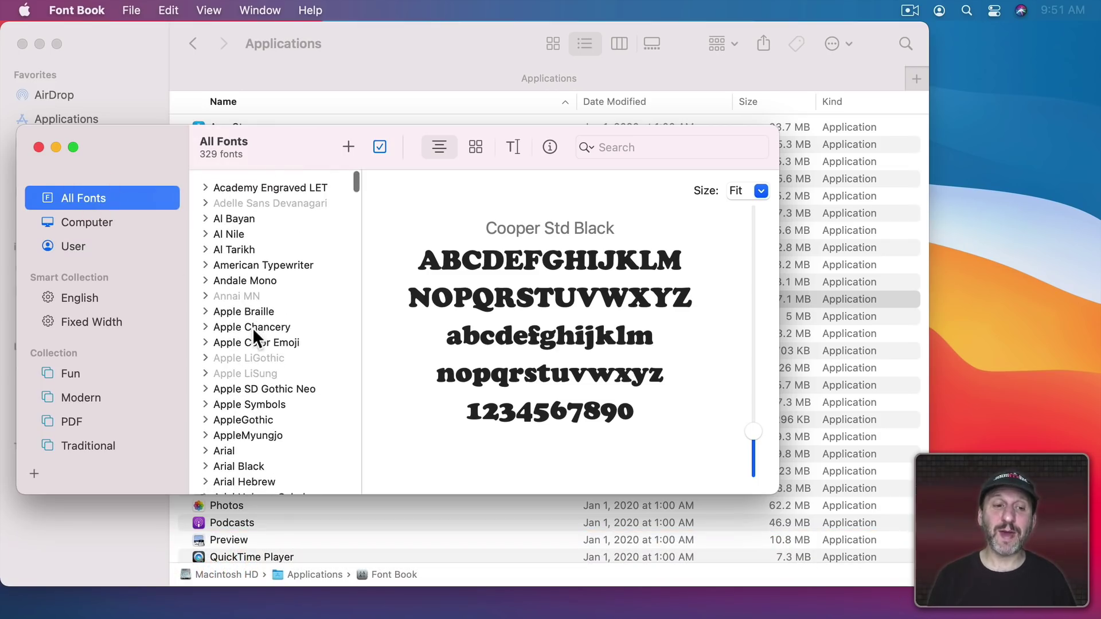
{"action": "left_click", "coordinate": [235, 281]}
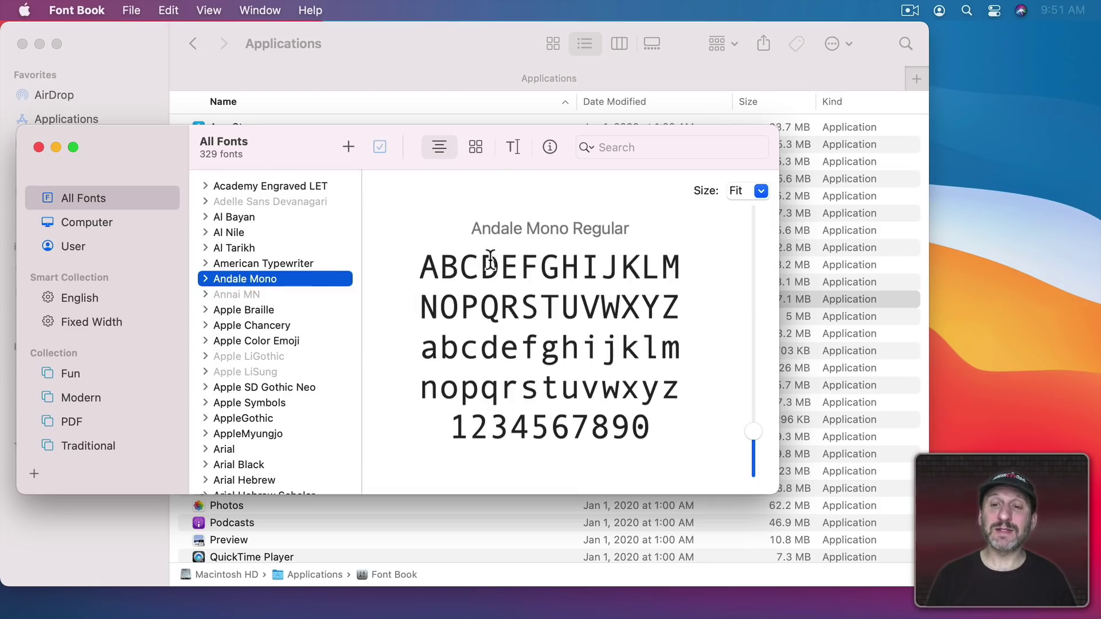
{"action": "left_click", "coordinate": [480, 149]}
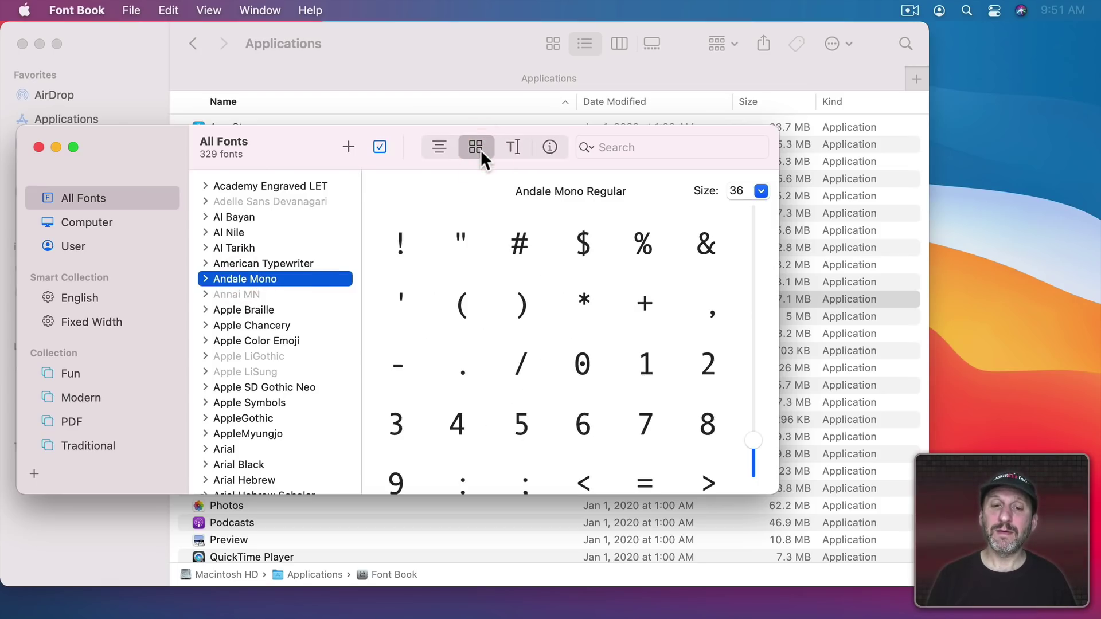
{"action": "scroll", "coordinate": [601, 335], "scroll_direction": "down", "scroll_amount": 15}
{"action": "scroll", "coordinate": [601, 334], "scroll_direction": "up", "scroll_amount": 15}
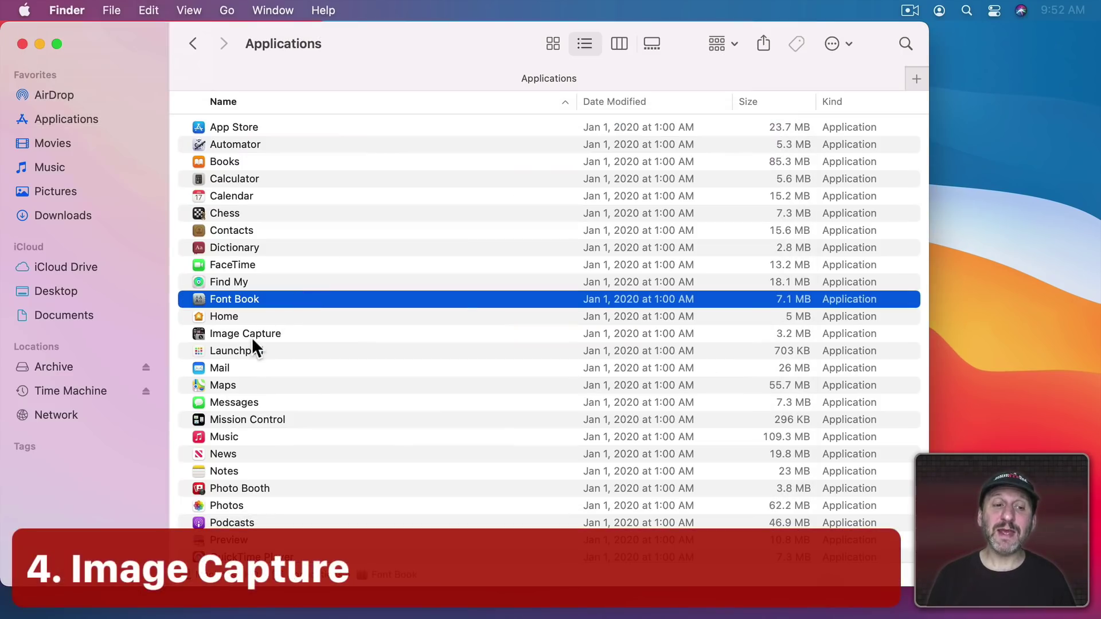
Launch Image Capture and list the connected iPhone's 5,520 photos.
{"action": "left_click", "coordinate": [253, 337]}
{"action": "double_click", "coordinate": [252, 338]}
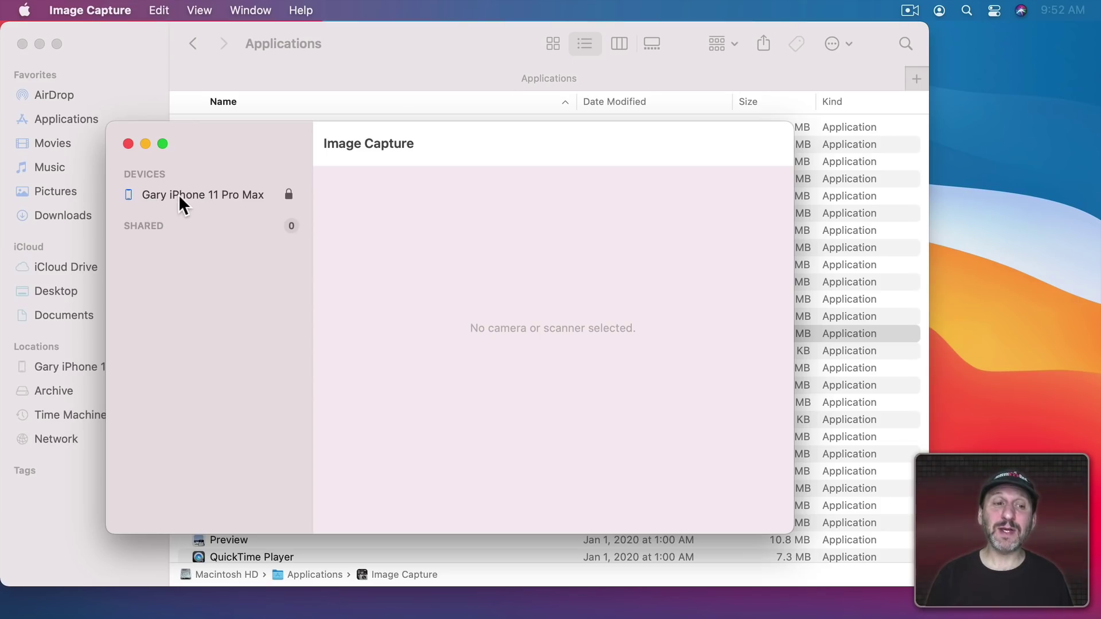
{"action": "left_click", "coordinate": [178, 194]}
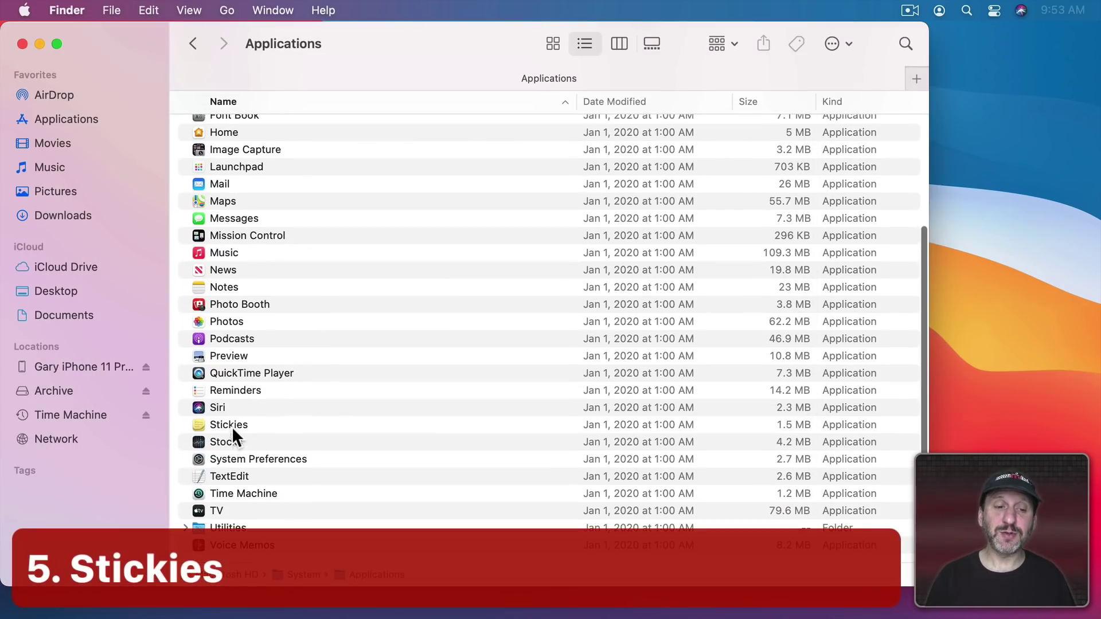
Launch Stickies and move the yellow note to the upper right, the cyan note lower.
{"action": "double_click", "coordinate": [221, 424]}
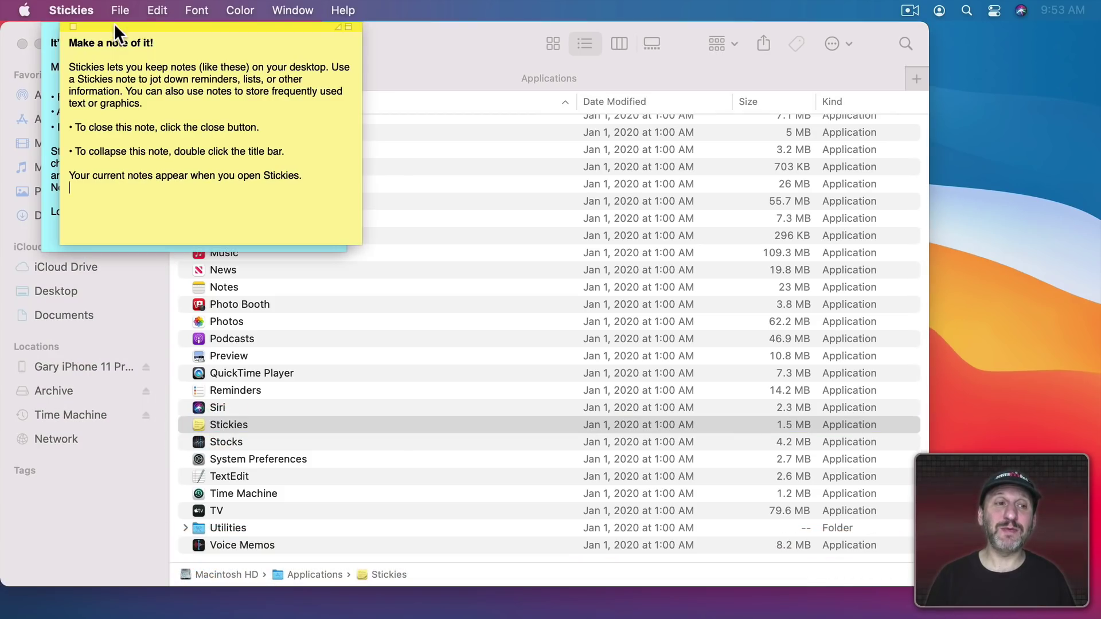
{"action": "left_click_drag", "start_coordinate": [112, 26], "coordinate": [779, 90]}
{"action": "left_click_drag", "start_coordinate": [129, 28], "coordinate": [128, 127]}
{"action": "left_click_drag", "start_coordinate": [871, 91], "coordinate": [930, 64]}
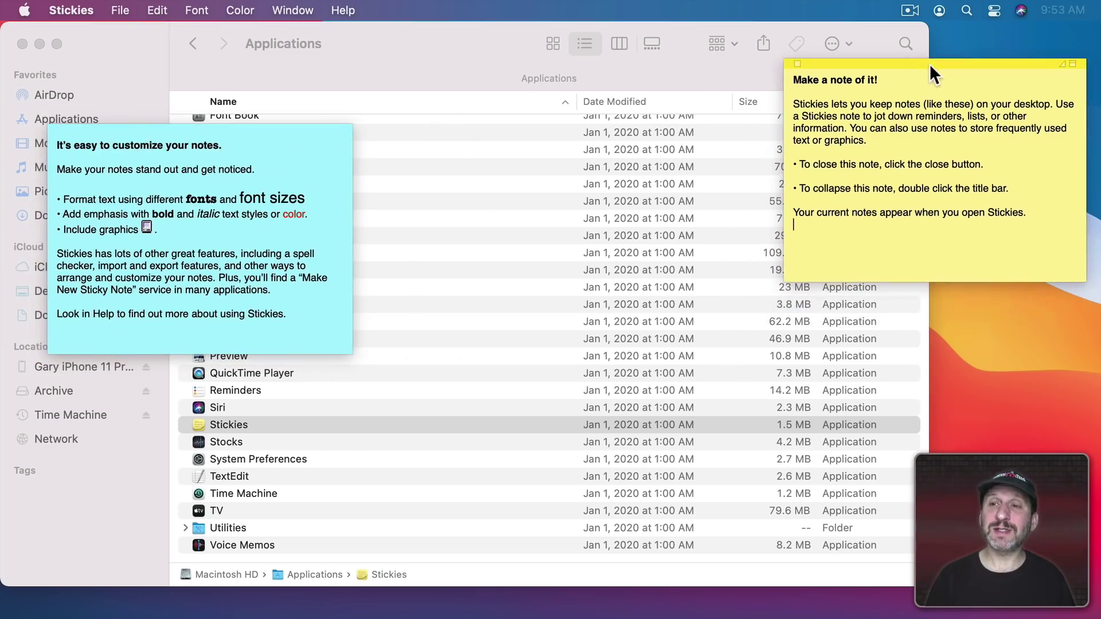
{"action": "left_click_drag", "start_coordinate": [930, 64], "coordinate": [929, 58]}
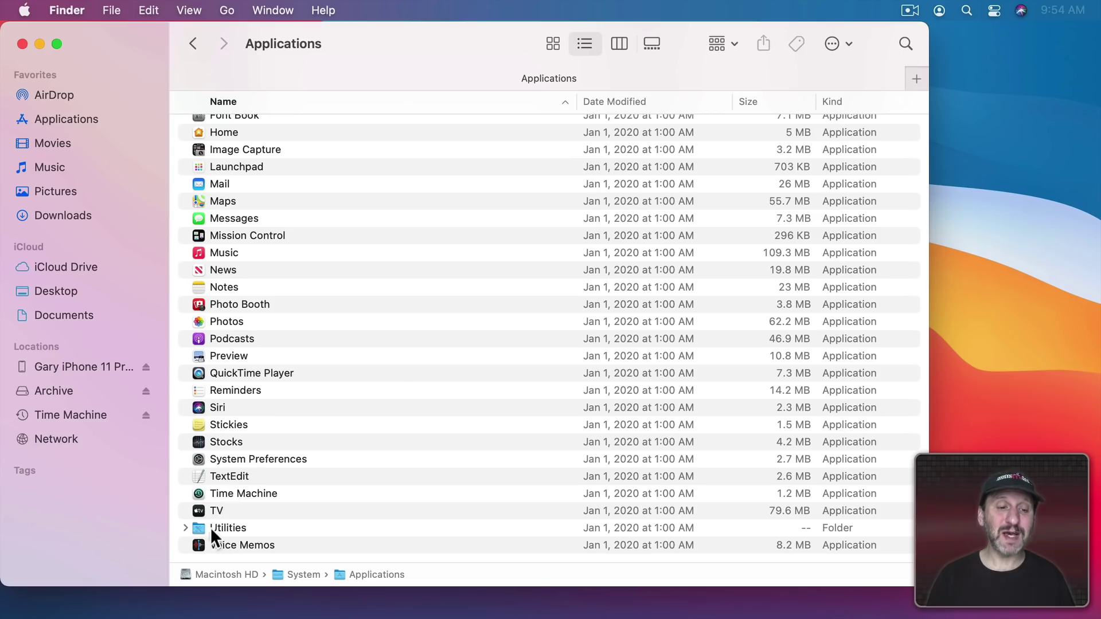
Open the Utilities folder to list Activity Monitor, Disk Utility, Terminal and others.
{"action": "left_click", "coordinate": [207, 528]}
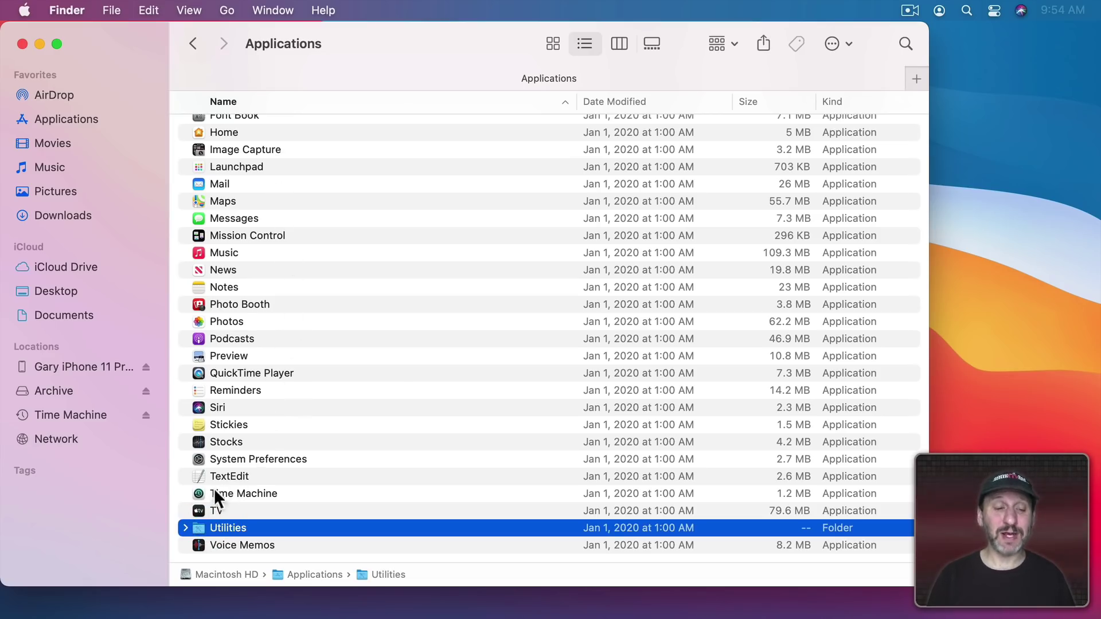
{"action": "double_click", "coordinate": [198, 528]}
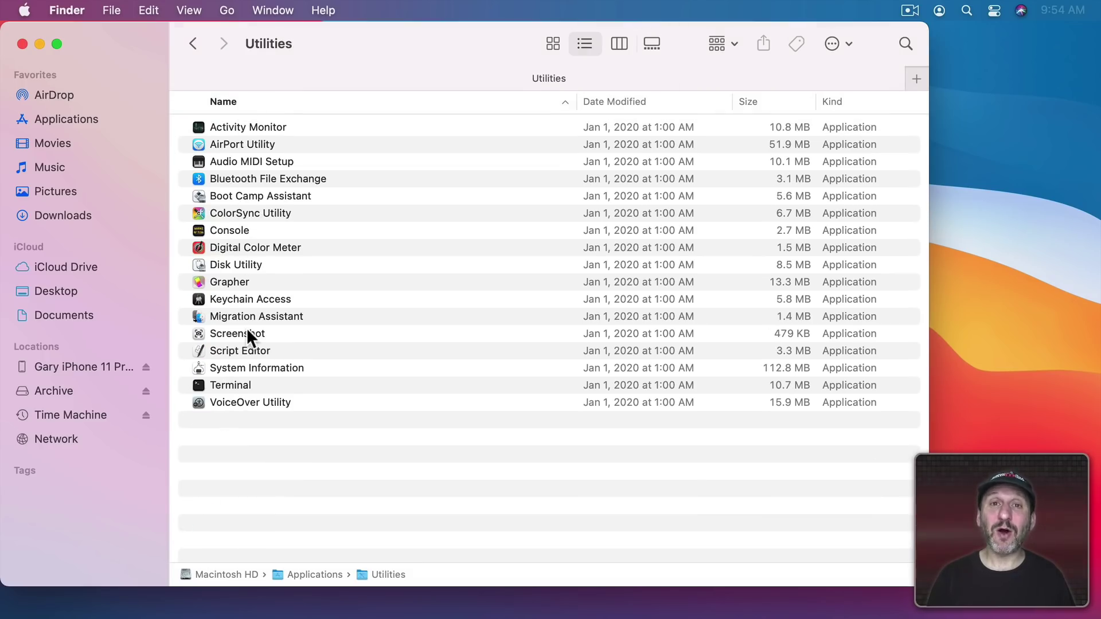
Launch Activity Monitor, review Memory, Energy, Disk and Network, then sort CPU by % CPU.
{"action": "double_click", "coordinate": [217, 126]}
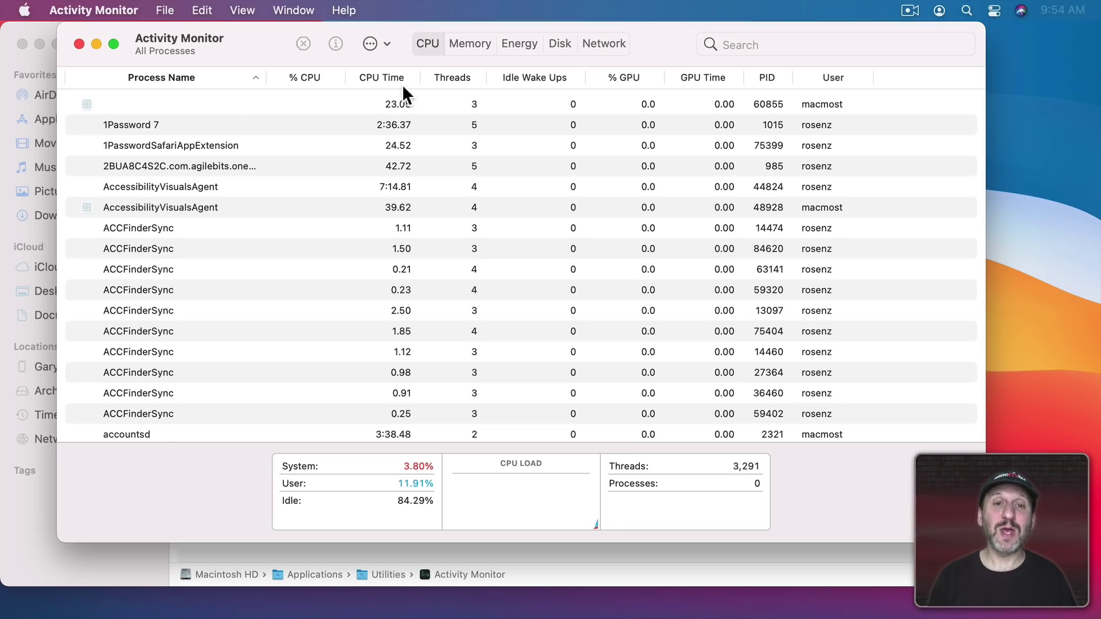
{"action": "left_click", "coordinate": [467, 49]}
{"action": "left_click", "coordinate": [514, 46]}
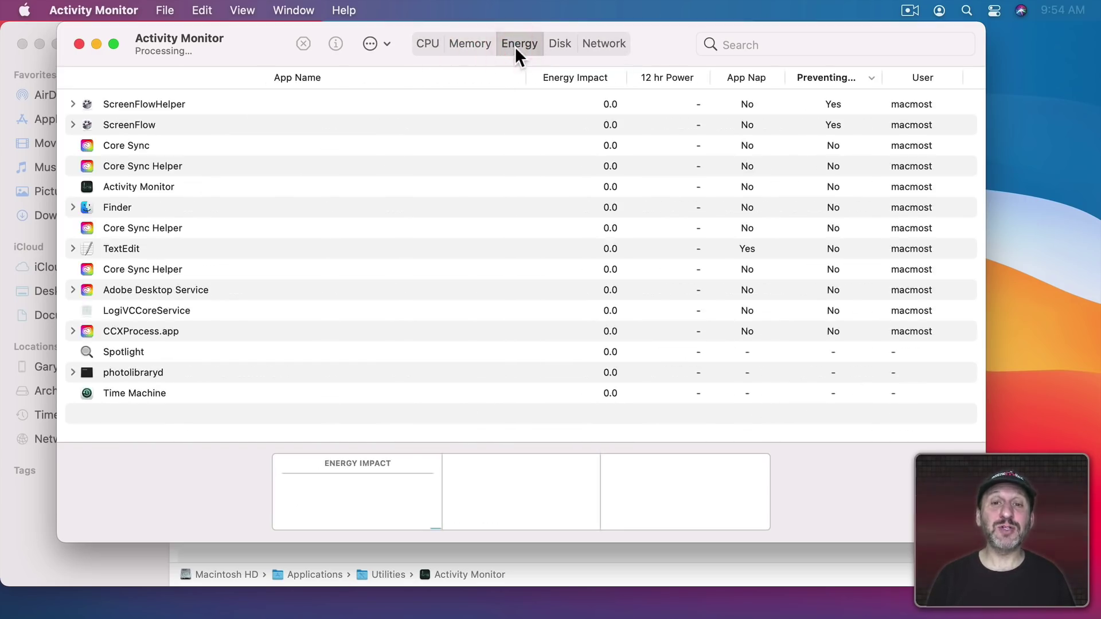
{"action": "left_click", "coordinate": [559, 44]}
{"action": "left_click", "coordinate": [614, 45]}
{"action": "left_click", "coordinate": [428, 44]}
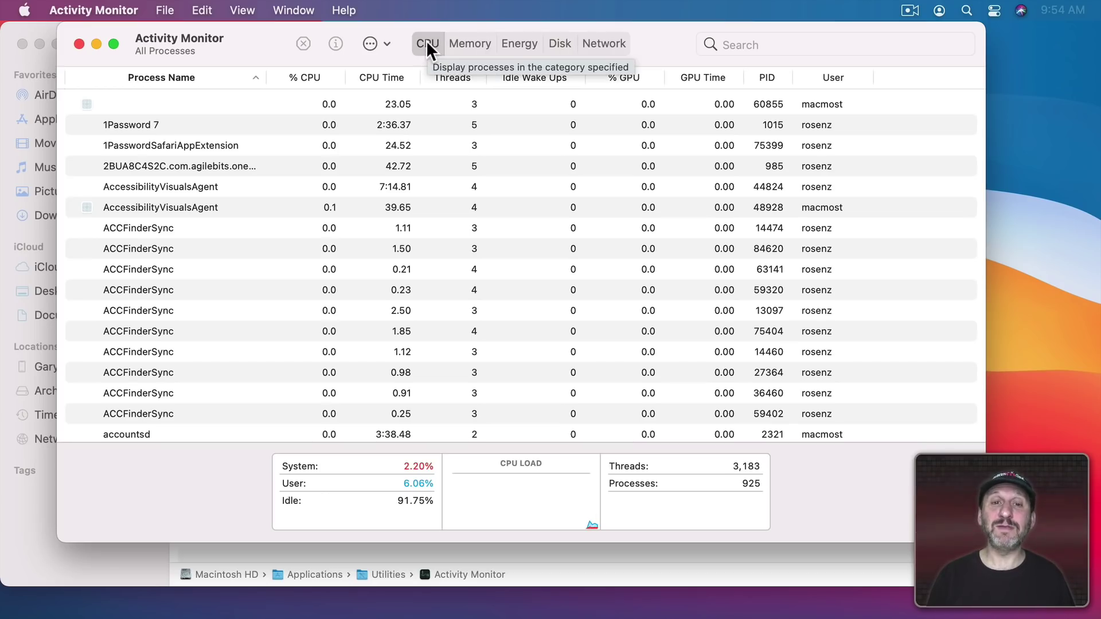
{"action": "left_click", "coordinate": [301, 77]}
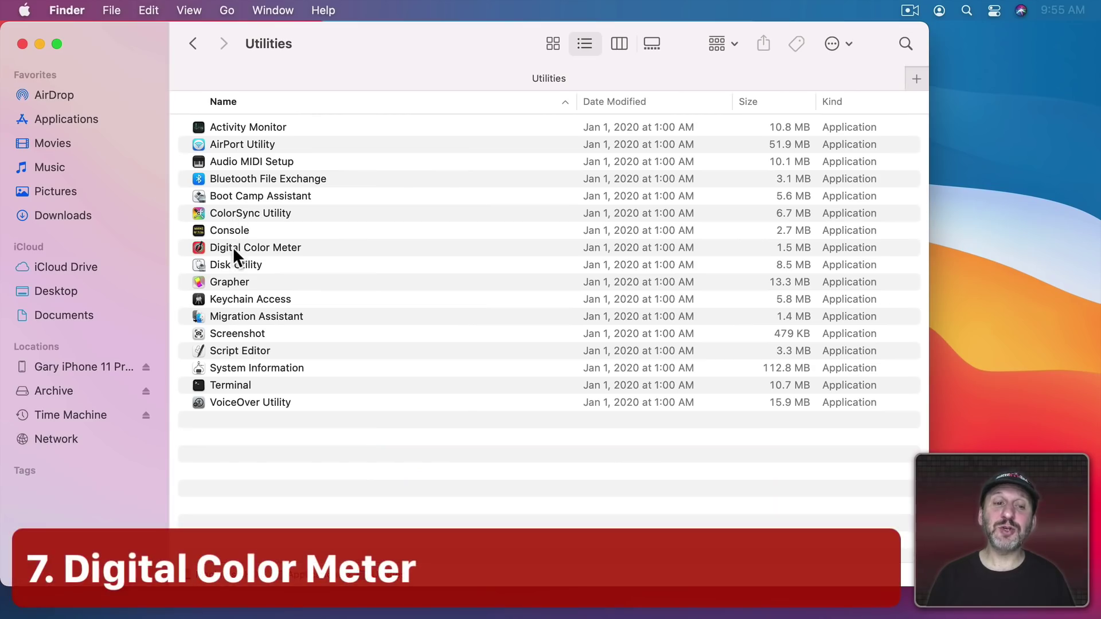
Widen Digital Color Meter's aperture, copy the desktop blue, and paste #61A0D3 into TextEdit.
{"action": "double_click", "coordinate": [232, 246]}
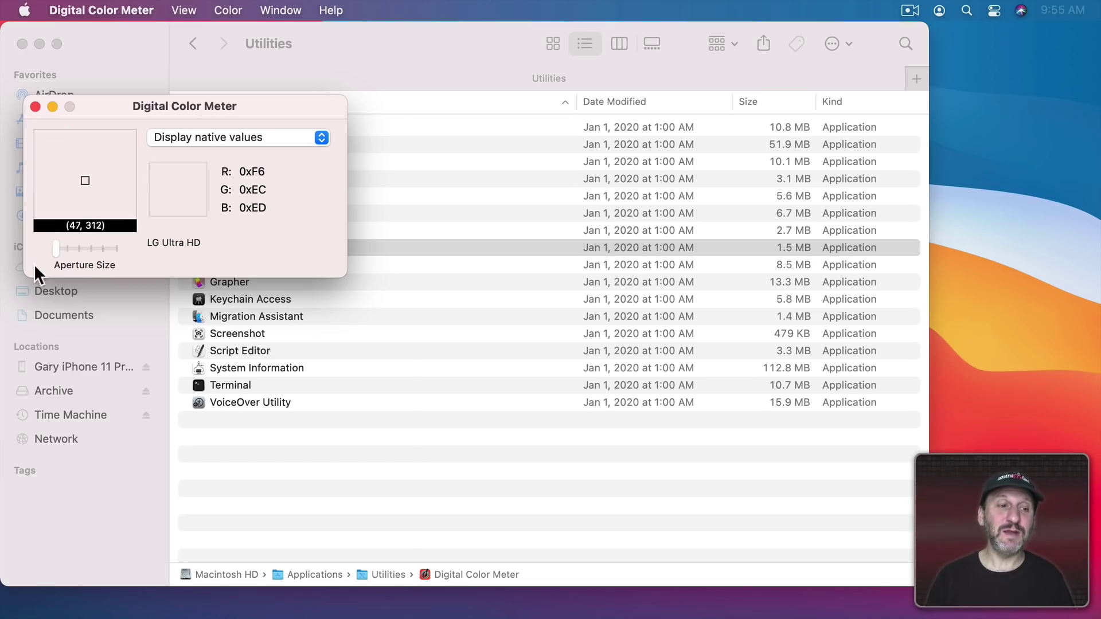
{"action": "left_click_drag", "start_coordinate": [55, 247], "coordinate": [88, 247]}
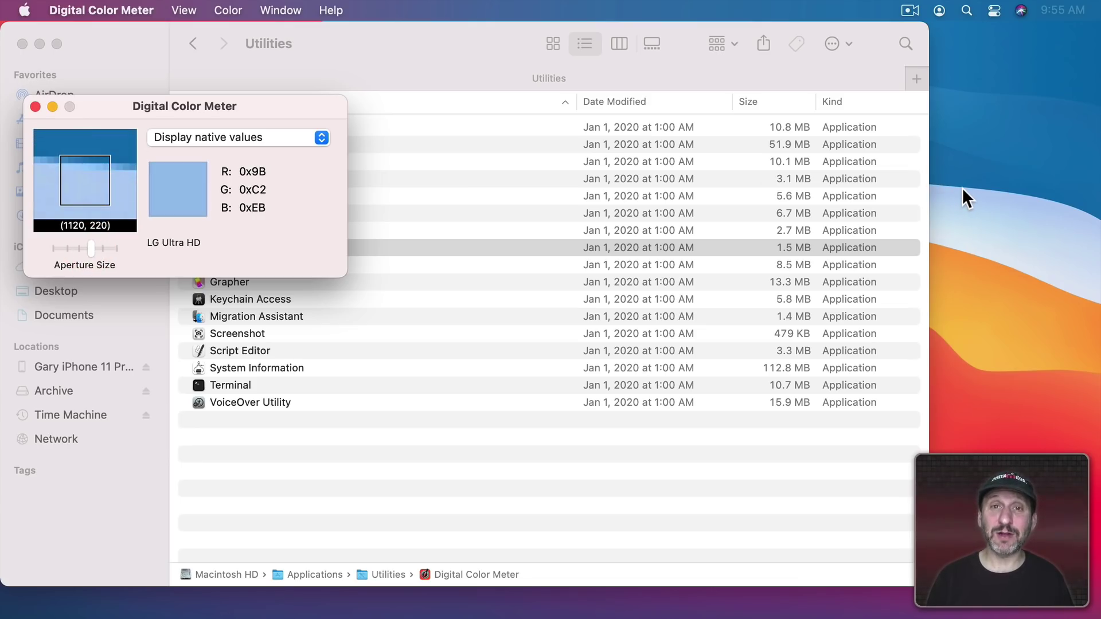
{"action": "left_click", "coordinate": [226, 10]}
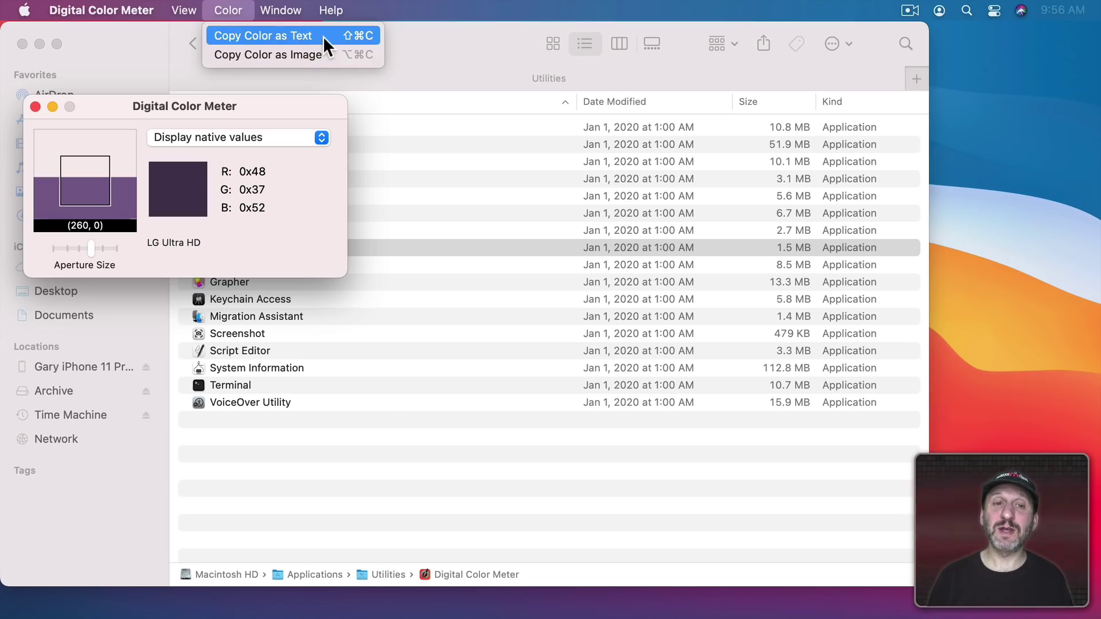
{"action": "left_click", "coordinate": [986, 103]}
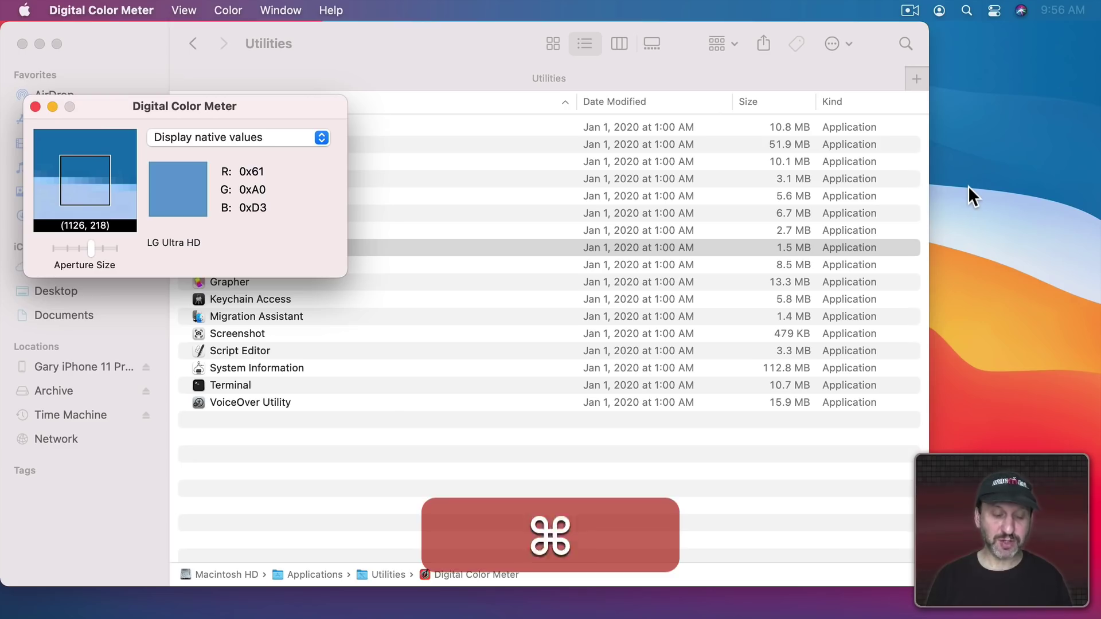
{"action": "key", "text": "super+shift+c"}
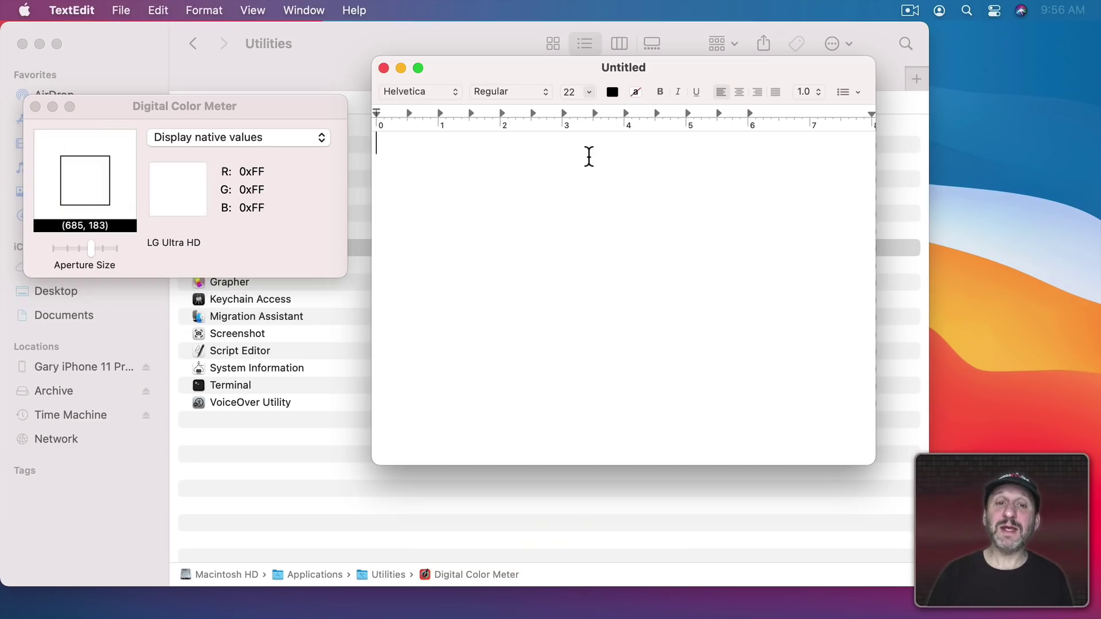
{"action": "key", "text": "super+v"}
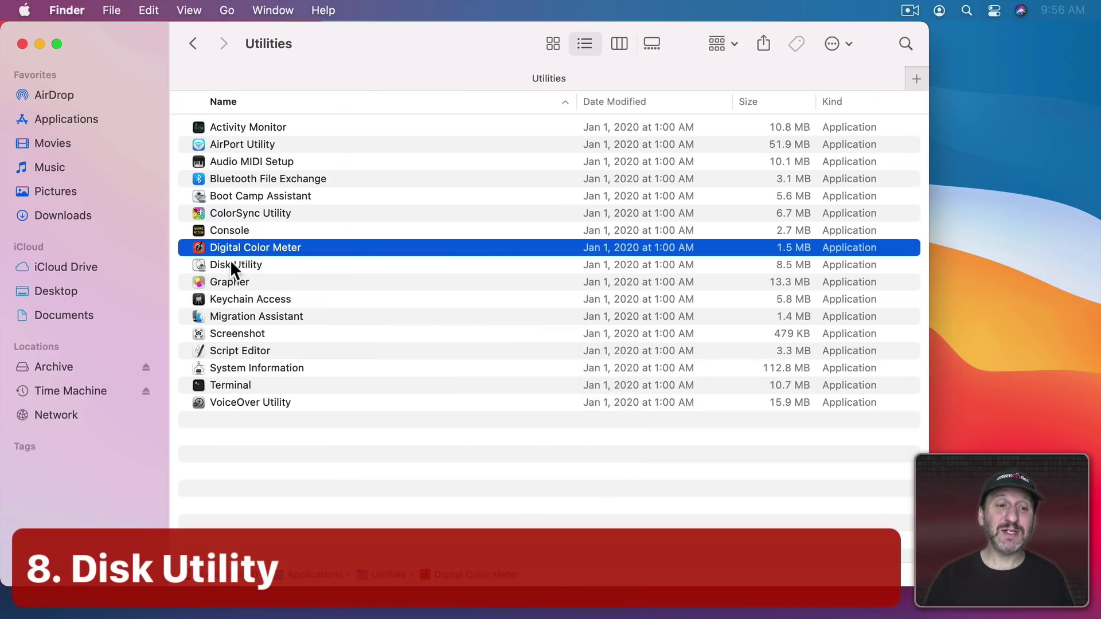
Launch Disk Utility from the Utilities folder and move its window higher on screen.
{"action": "left_click", "coordinate": [231, 264]}
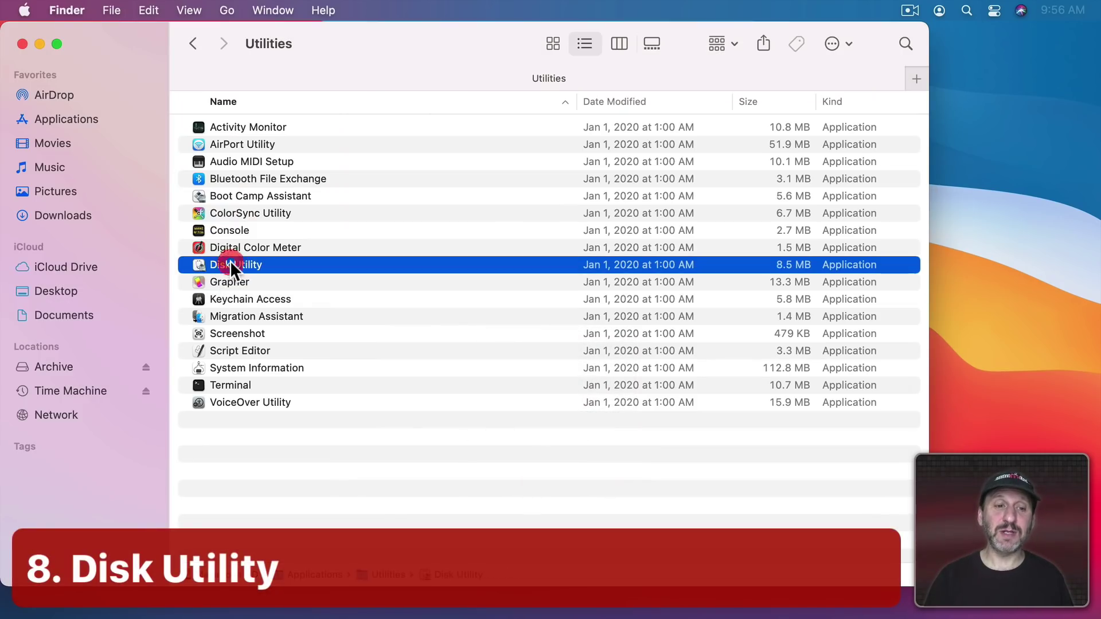
{"action": "double_click", "coordinate": [209, 265]}
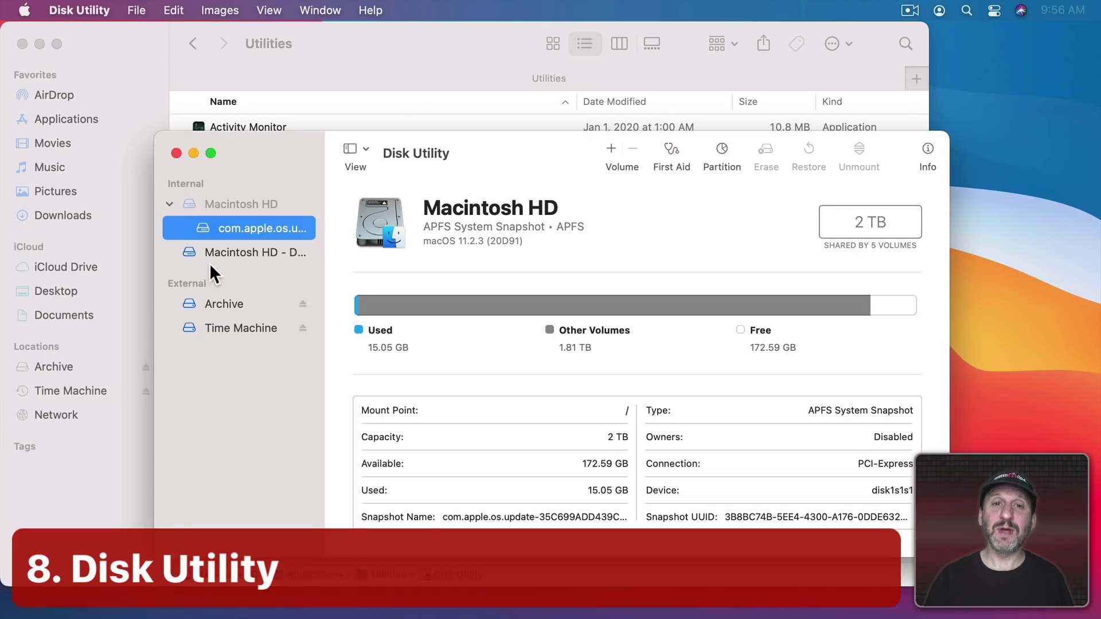
{"action": "left_click_drag", "start_coordinate": [289, 143], "coordinate": [273, 60]}
{"action": "left_click", "coordinate": [274, 63]}
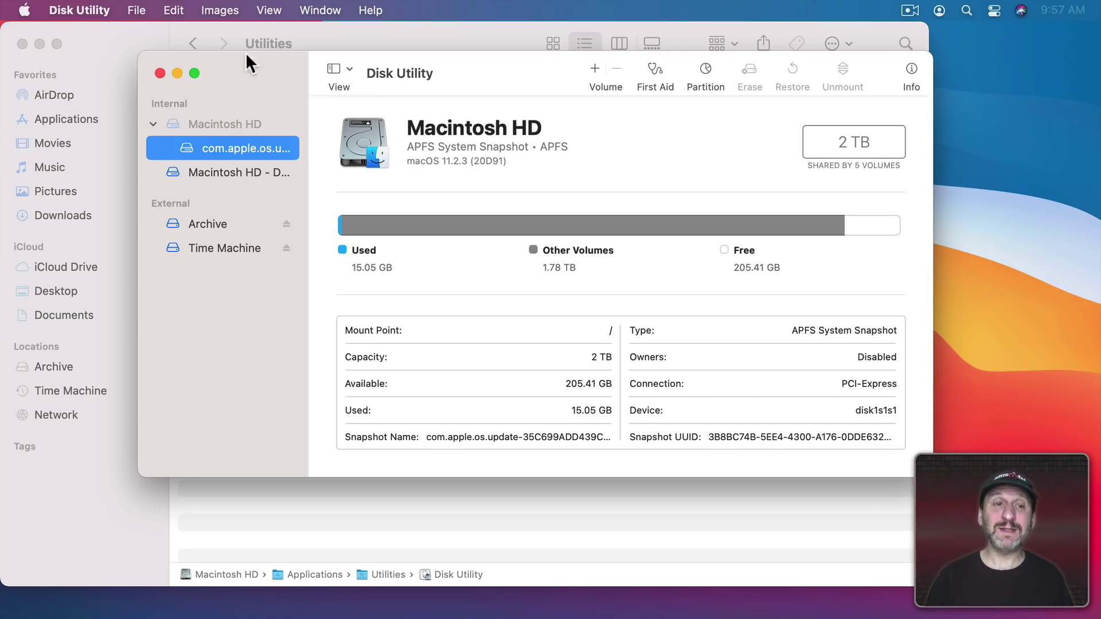
Show all devices, then inspect the APPLE SSD, Seagate and WD Elements drives.
{"action": "left_click", "coordinate": [269, 10]}
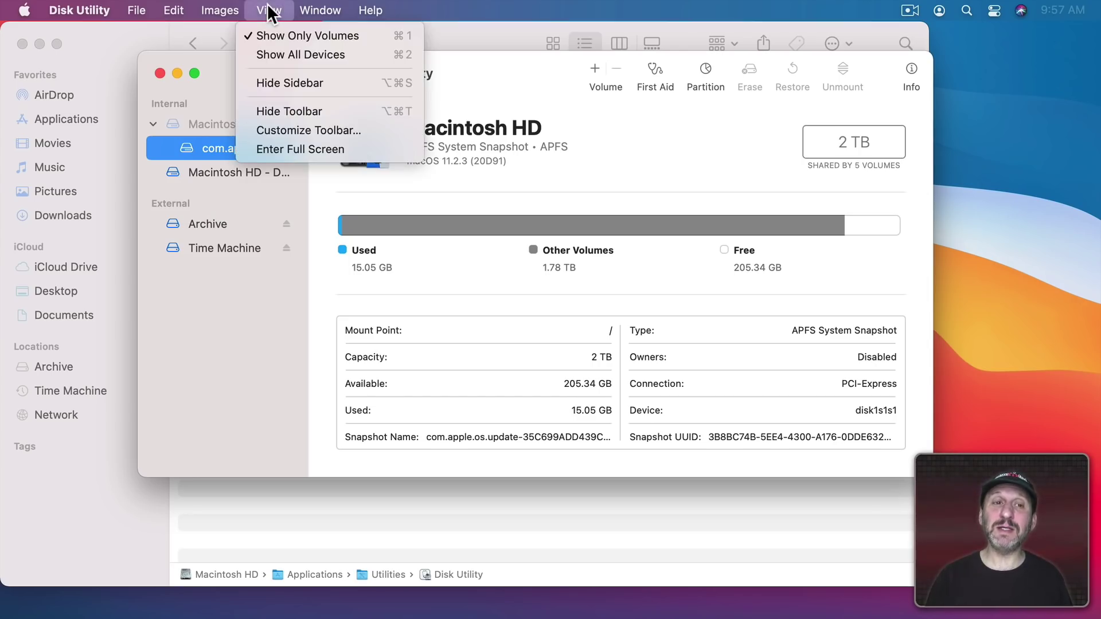
{"action": "left_click", "coordinate": [279, 57]}
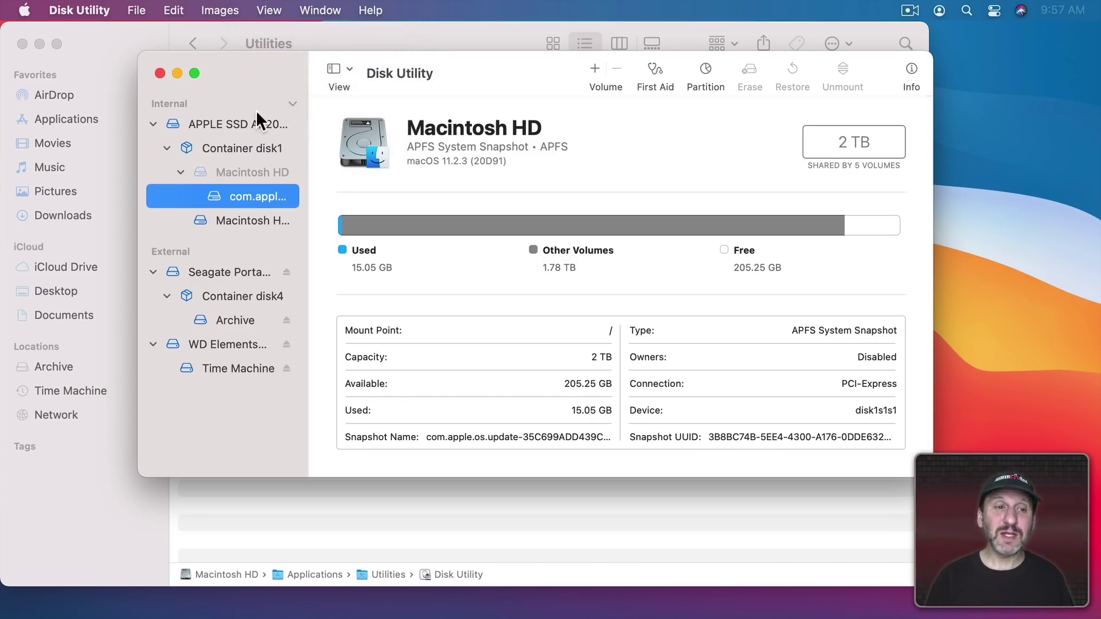
{"action": "left_click", "coordinate": [184, 124]}
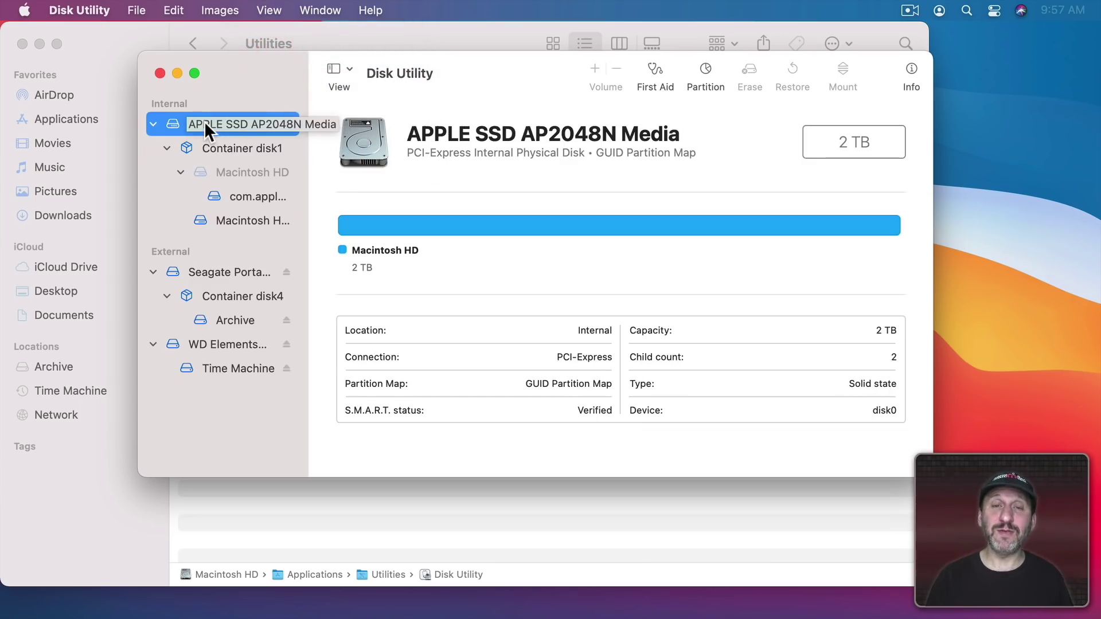
{"action": "left_click", "coordinate": [218, 271]}
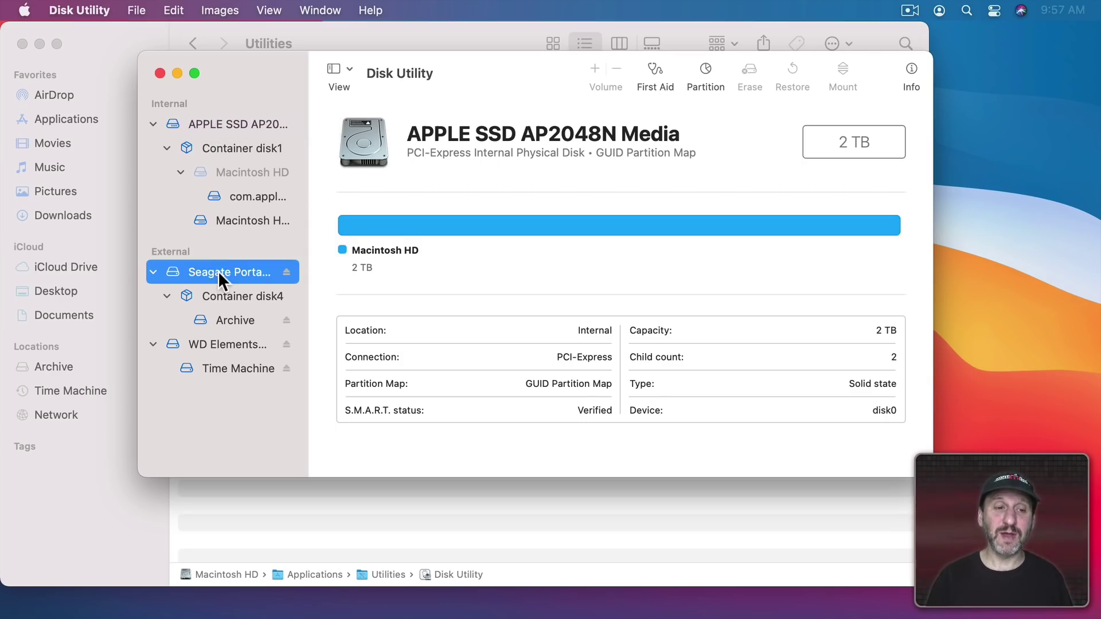
{"action": "left_click", "coordinate": [212, 344]}
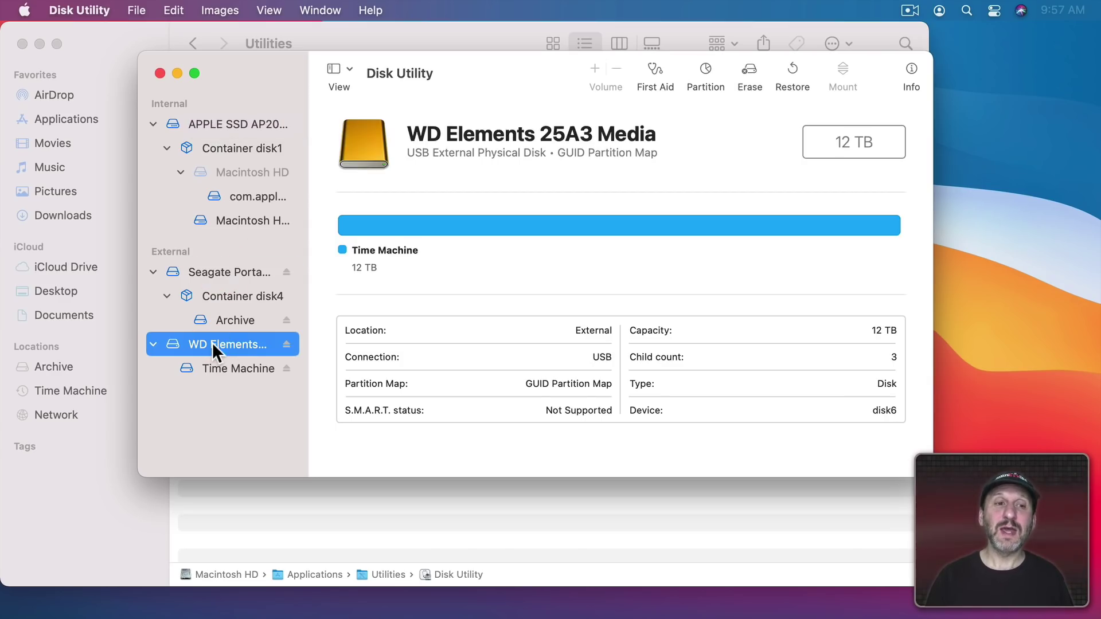
Switch the list to volumes only and back to all devices, then bring up WD Elements' erase options.
{"action": "left_click", "coordinate": [269, 10]}
{"action": "left_click", "coordinate": [270, 41]}
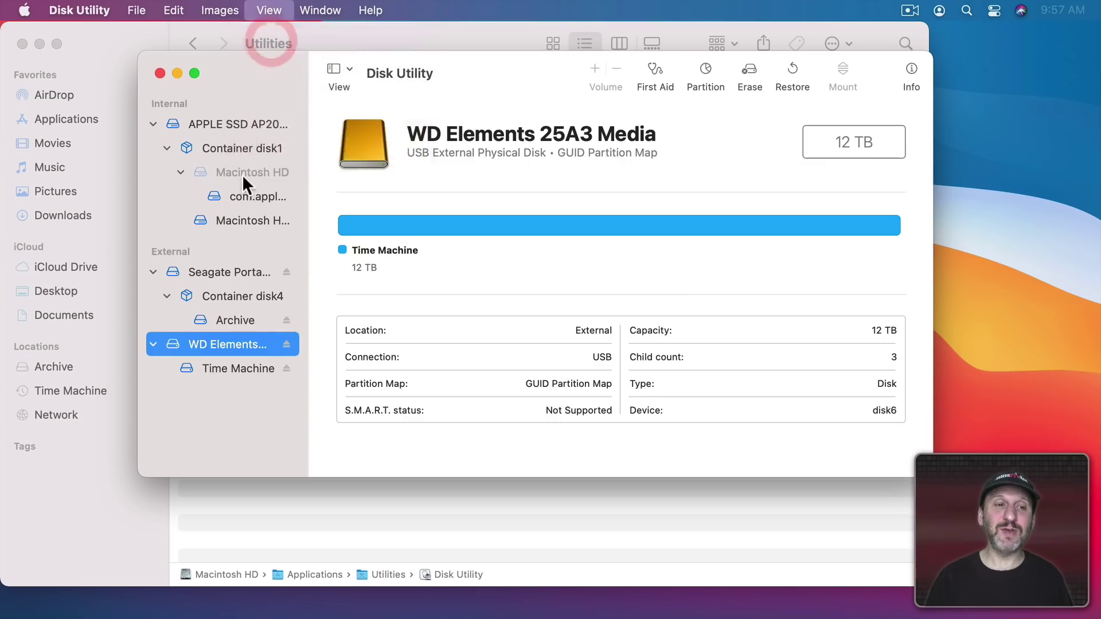
{"action": "key", "text": "super+2"}
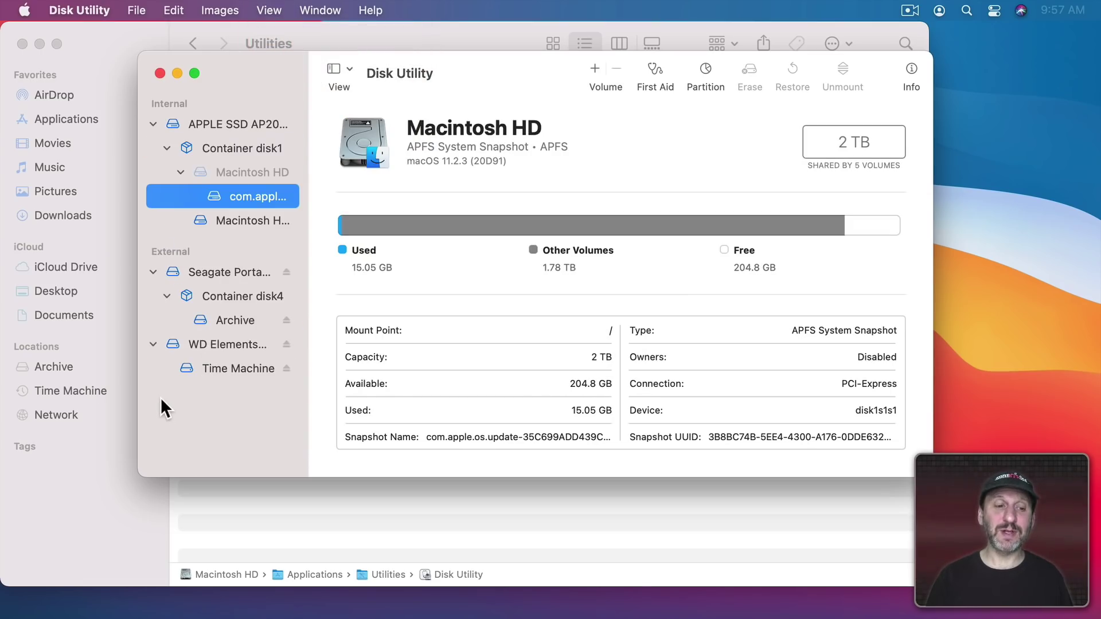
{"action": "left_click", "coordinate": [200, 342]}
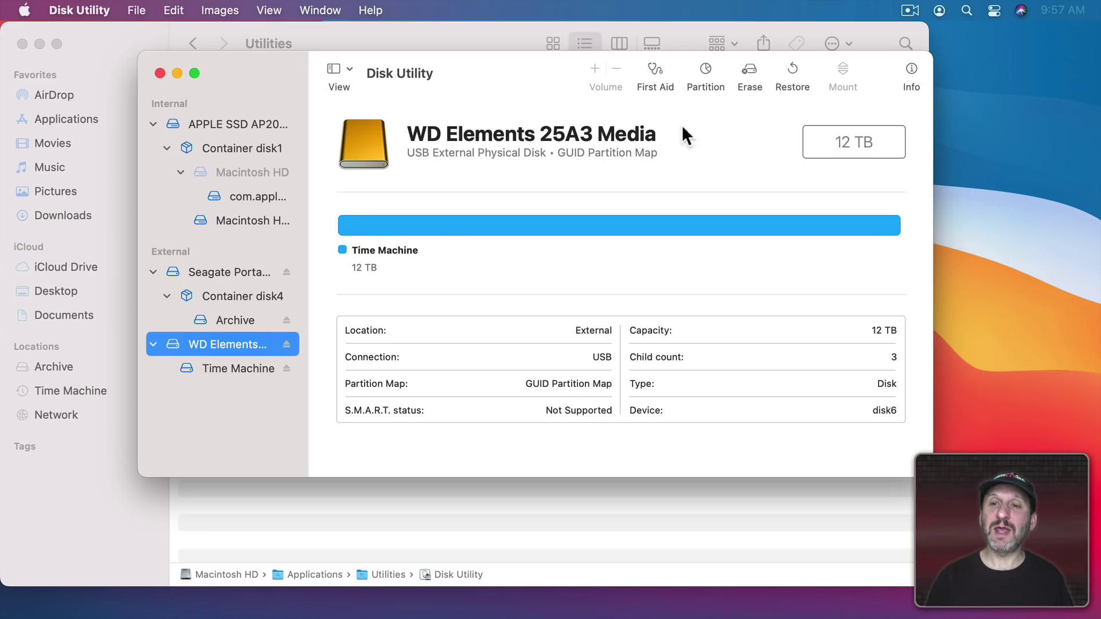
{"action": "left_click", "coordinate": [746, 72]}
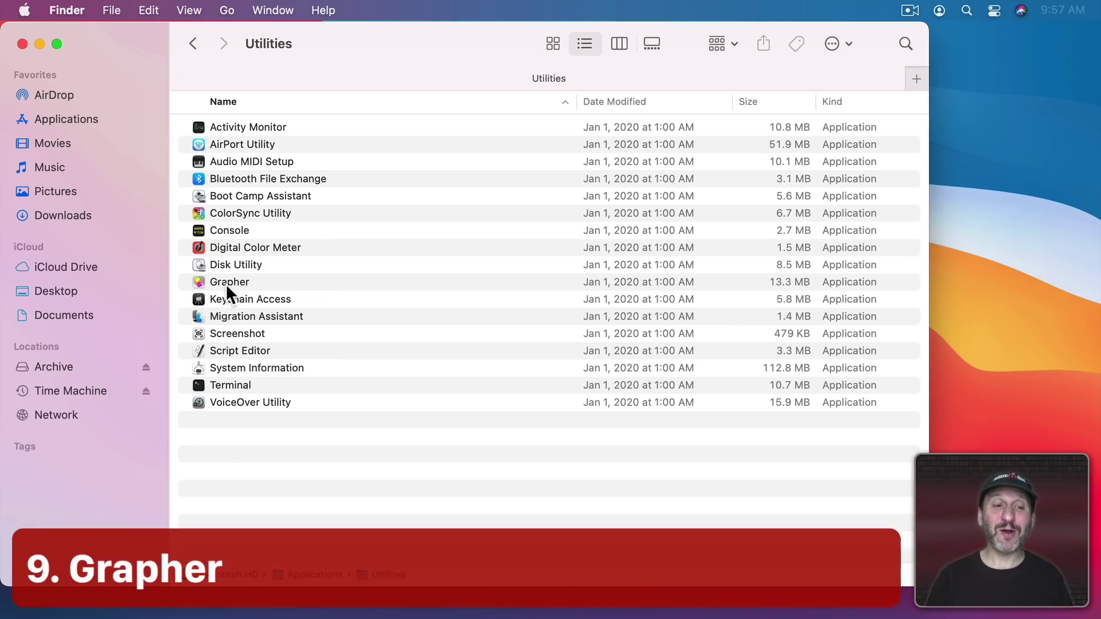
Launch Grapher and view, then close, the Differential Equations example.
{"action": "double_click", "coordinate": [225, 284]}
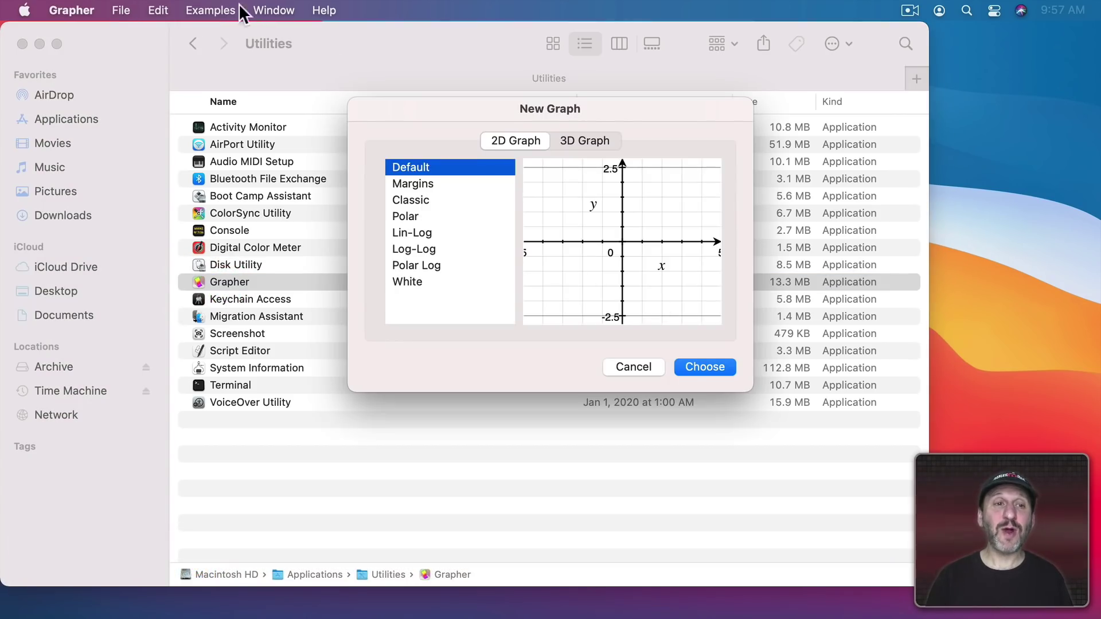
{"action": "left_click", "coordinate": [201, 5]}
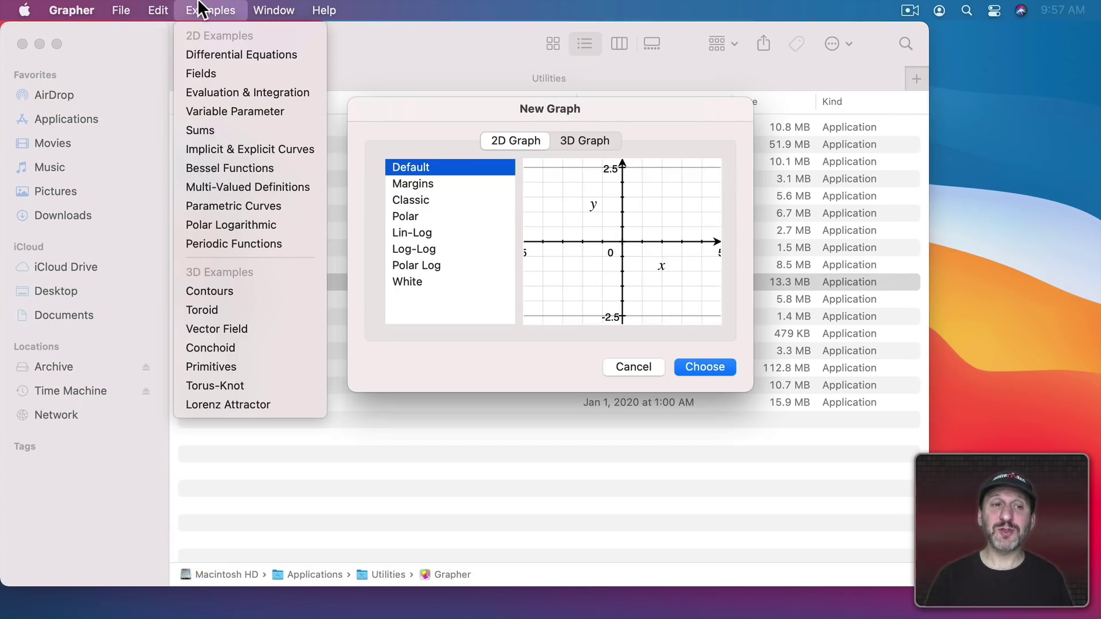
{"action": "left_click", "coordinate": [218, 48]}
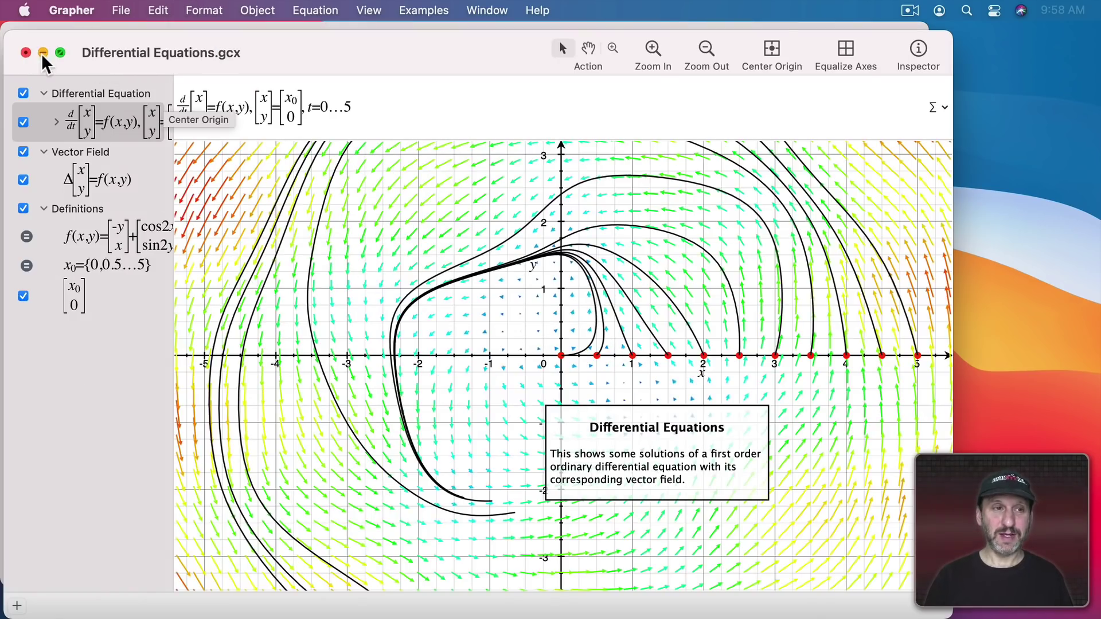
{"action": "left_click", "coordinate": [25, 52]}
Open the Parametric Curves example and highlight its red, blue and green curve equations.
{"action": "left_click", "coordinate": [194, 9]}
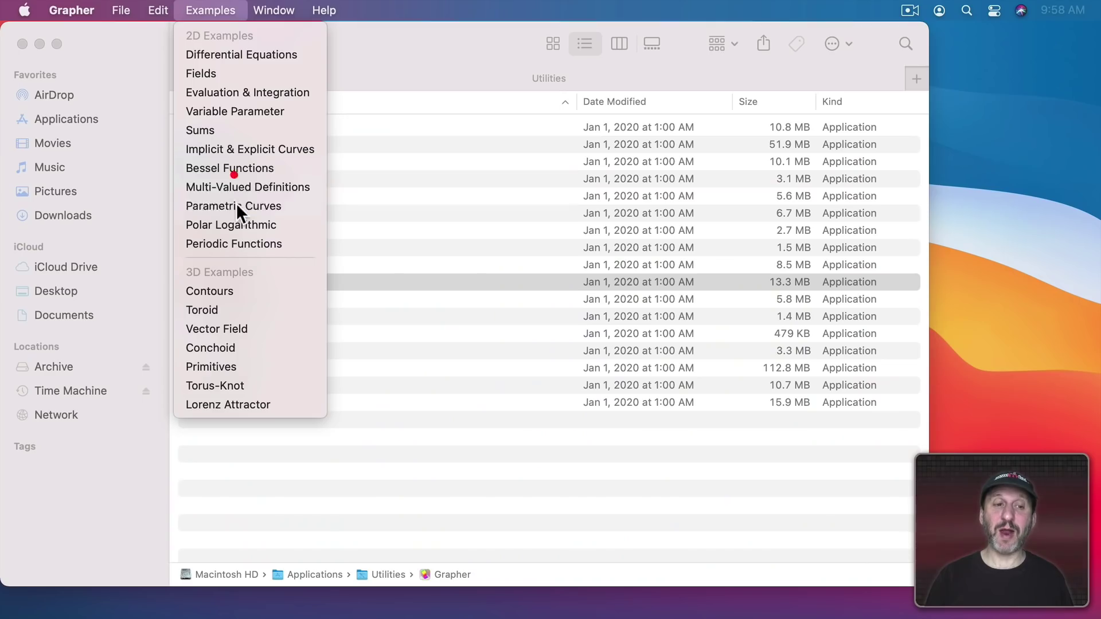
{"action": "left_click", "coordinate": [236, 203]}
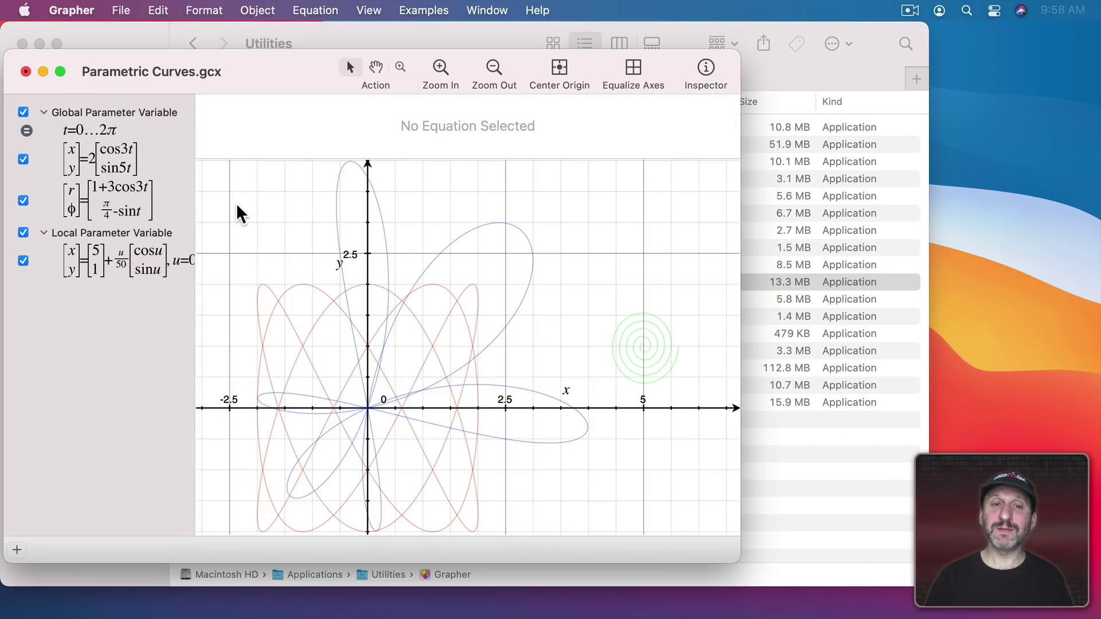
{"action": "left_click", "coordinate": [81, 164]}
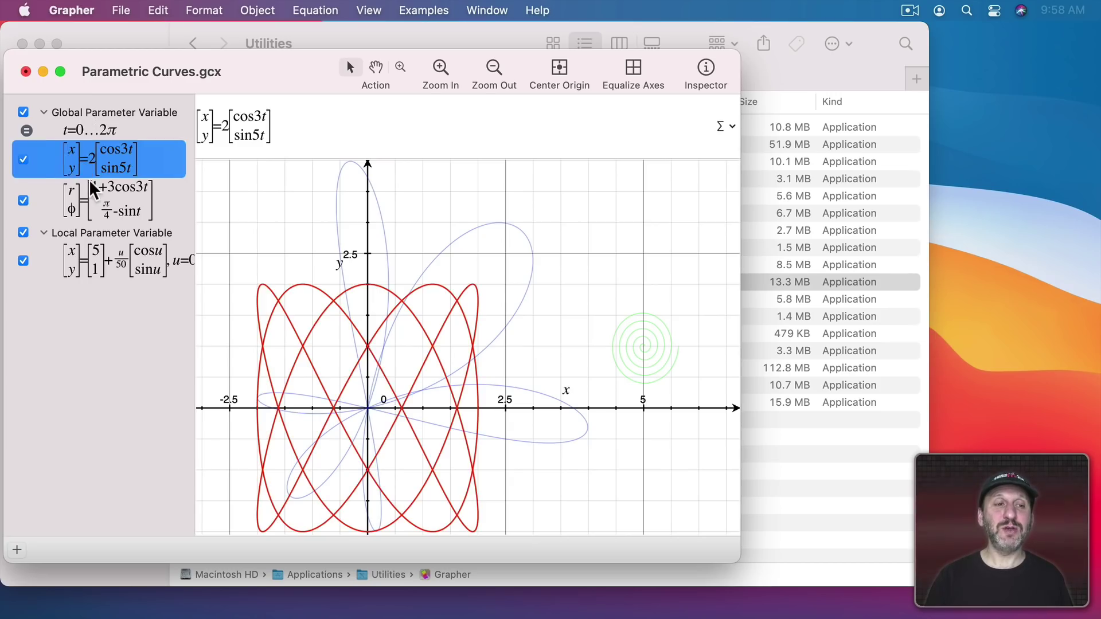
{"action": "left_click", "coordinate": [86, 201]}
{"action": "left_click", "coordinate": [112, 255]}
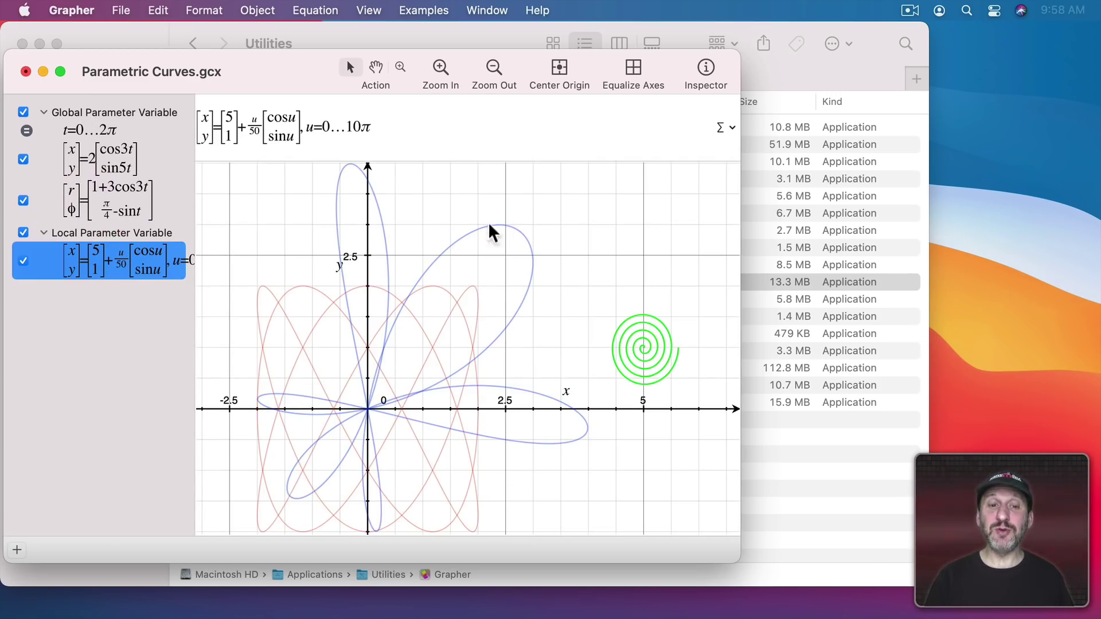
Open the 3D Toroid example, then leave Grapher.
{"action": "left_click", "coordinate": [417, 10]}
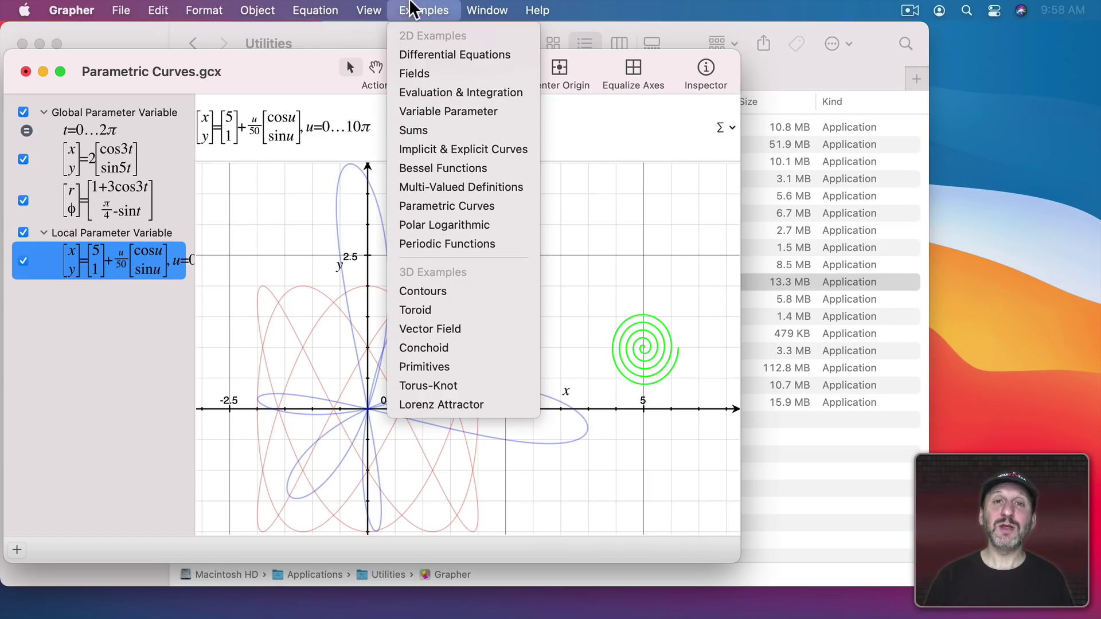
{"action": "left_click", "coordinate": [422, 316]}
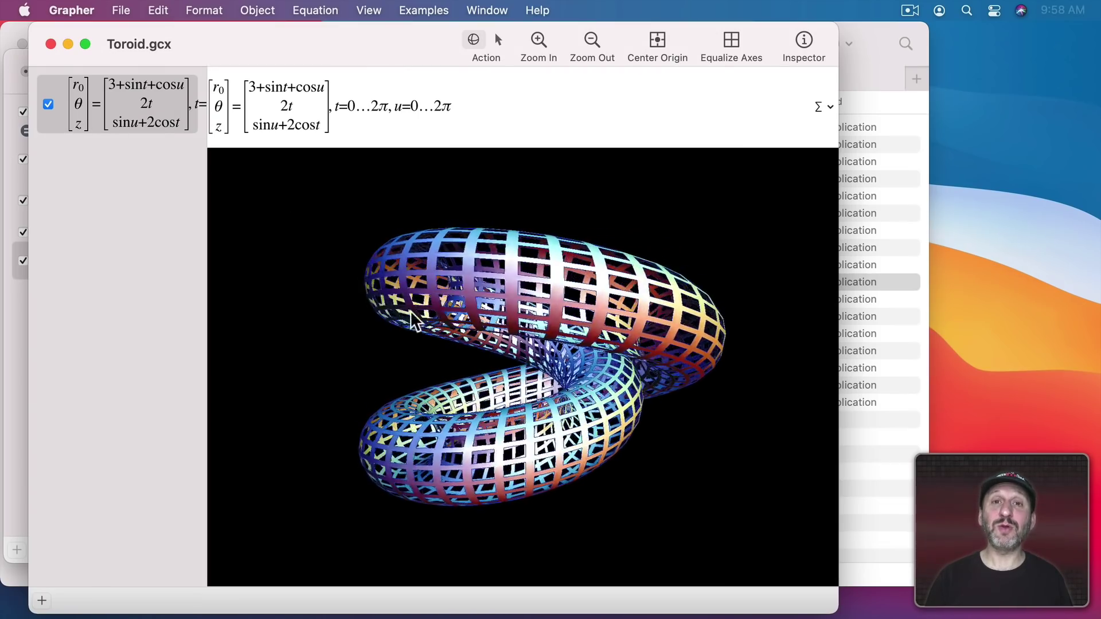
{"action": "left_click", "coordinate": [258, 102]}
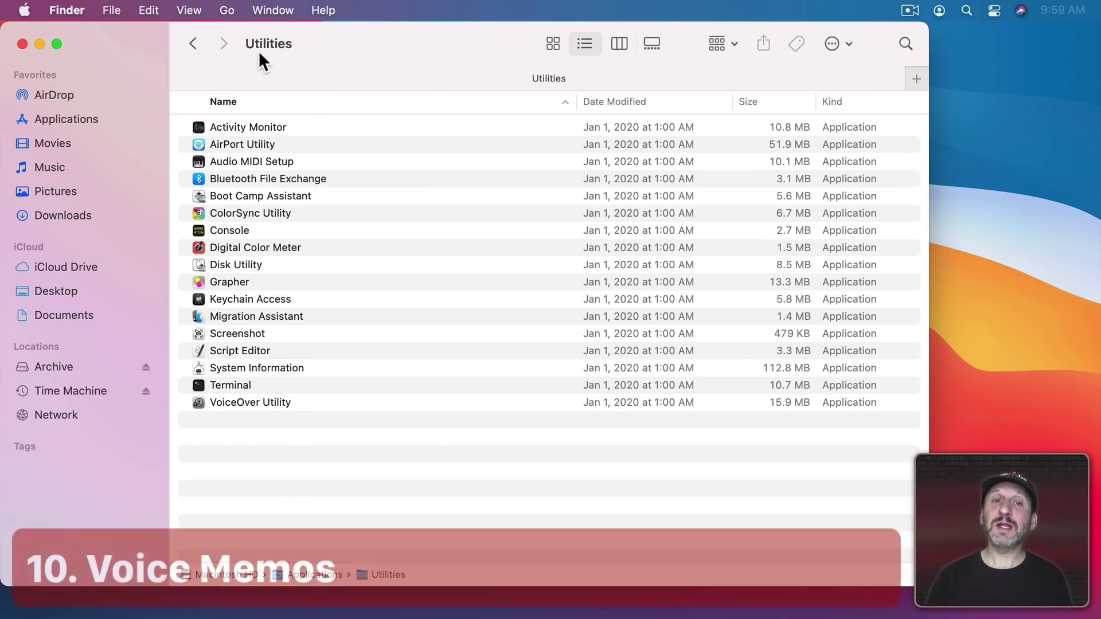
Go up to Applications, launch Voice Memos, and record a two-second New Recording 5.
{"action": "left_click", "coordinate": [260, 38], "text": "super"}
{"action": "left_click", "coordinate": [264, 54]}
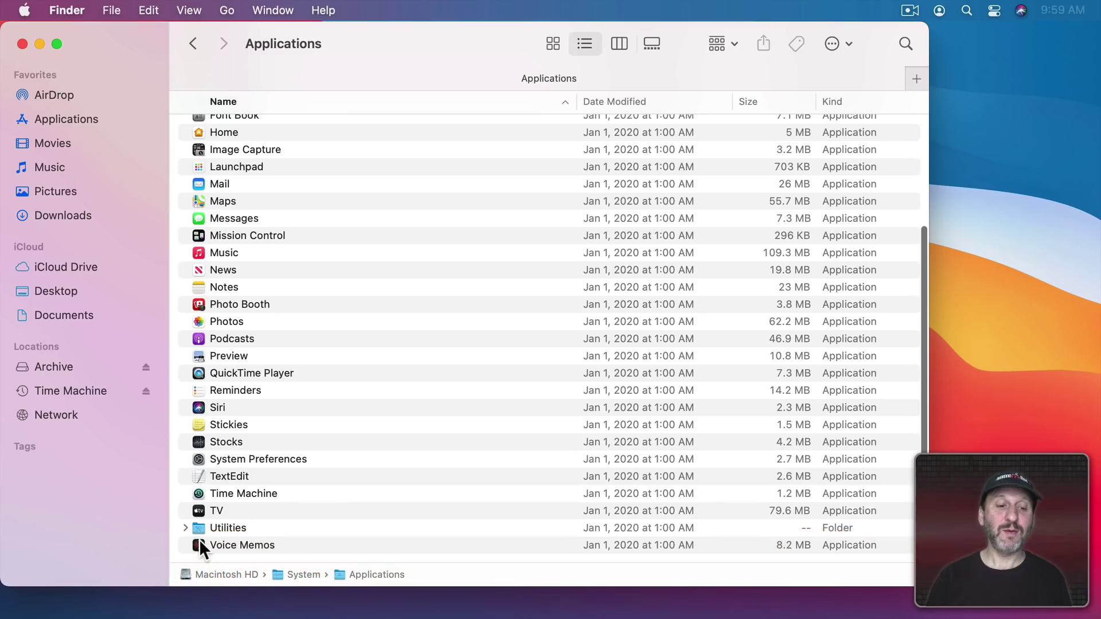
{"action": "double_click", "coordinate": [197, 544]}
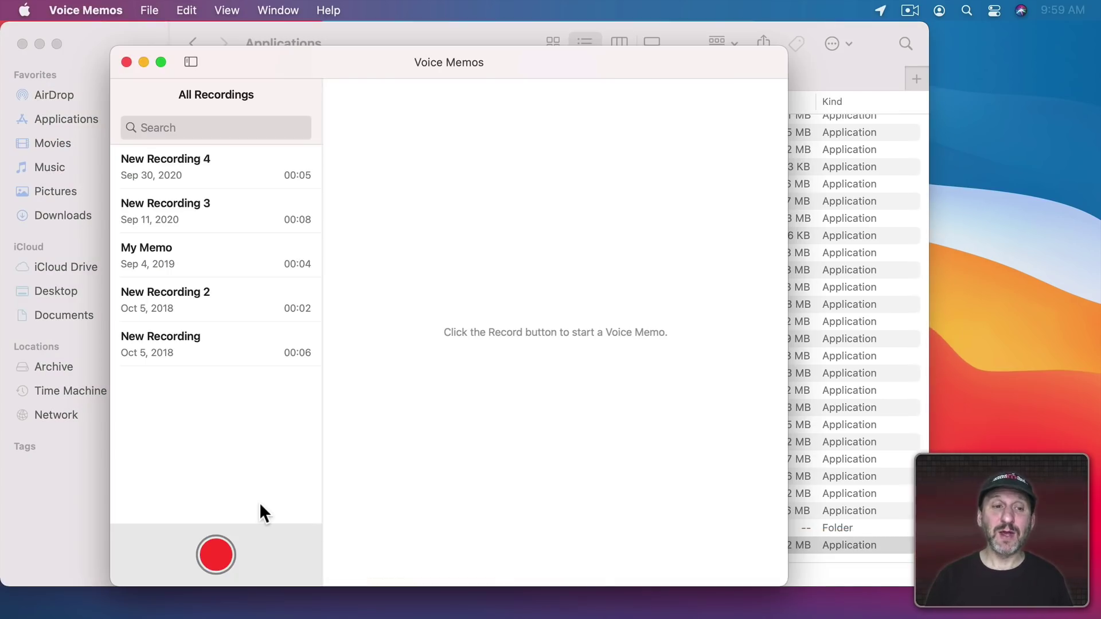
{"action": "left_click", "coordinate": [216, 555]}
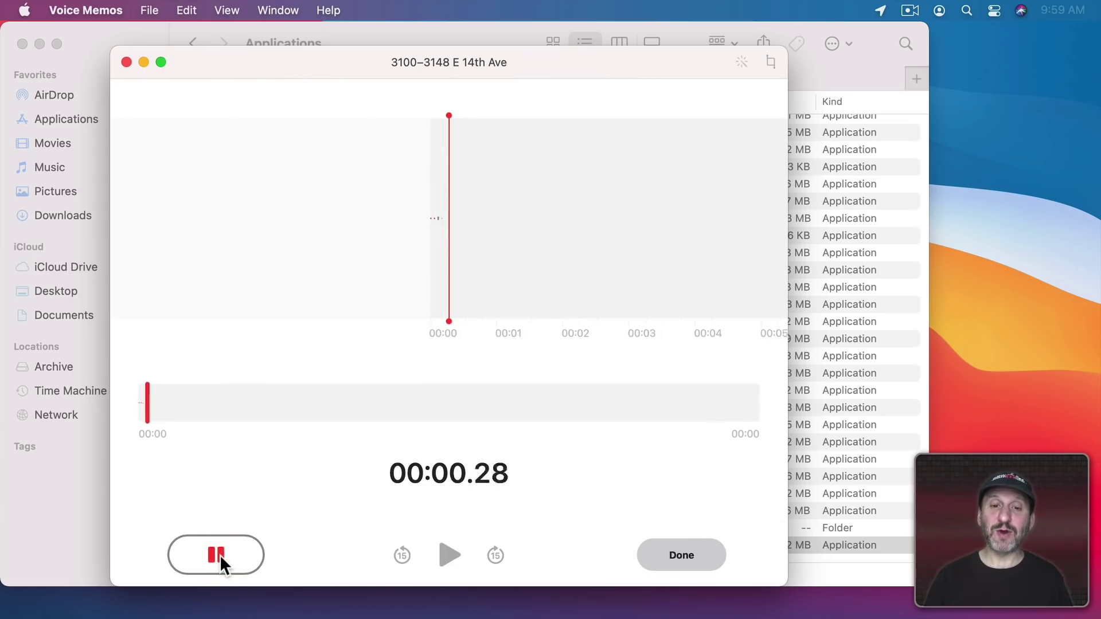
{"action": "left_click", "coordinate": [221, 555]}
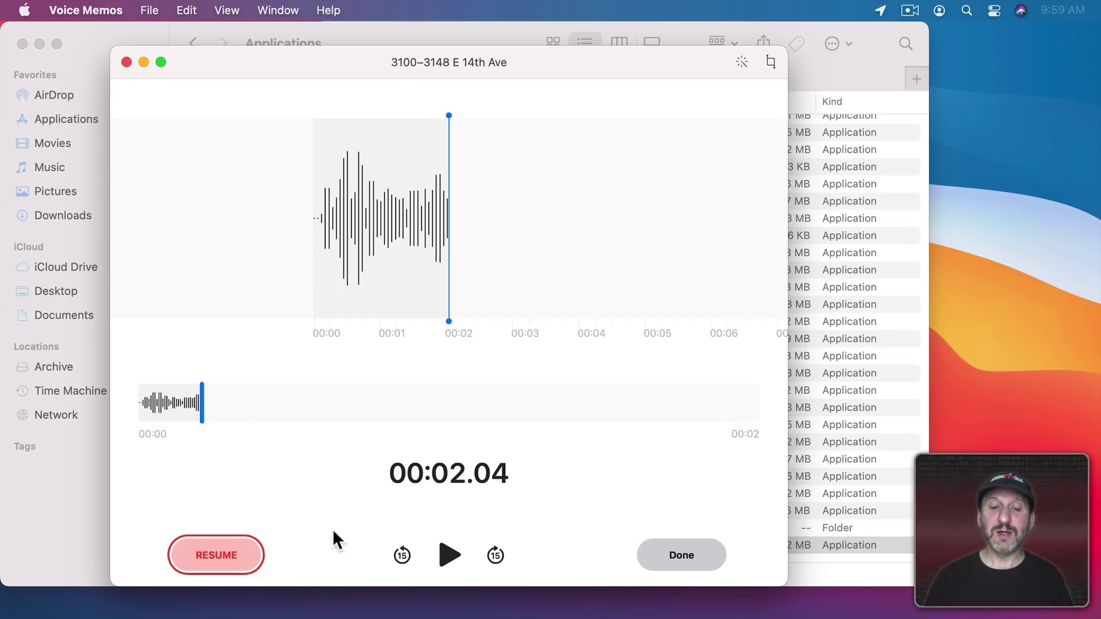
{"action": "left_click", "coordinate": [679, 555]}
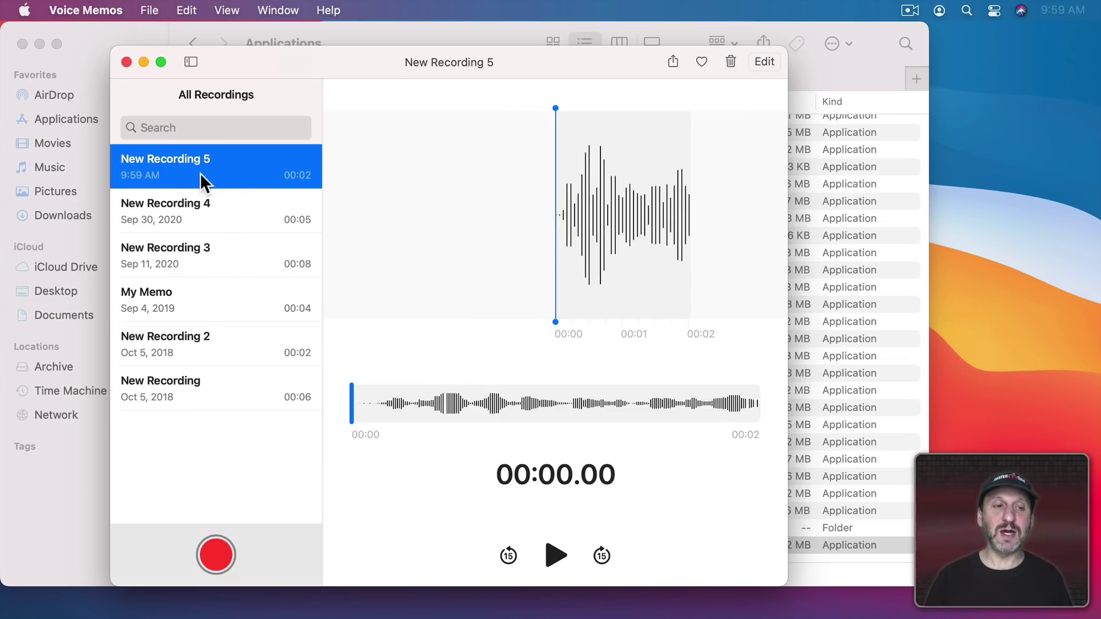